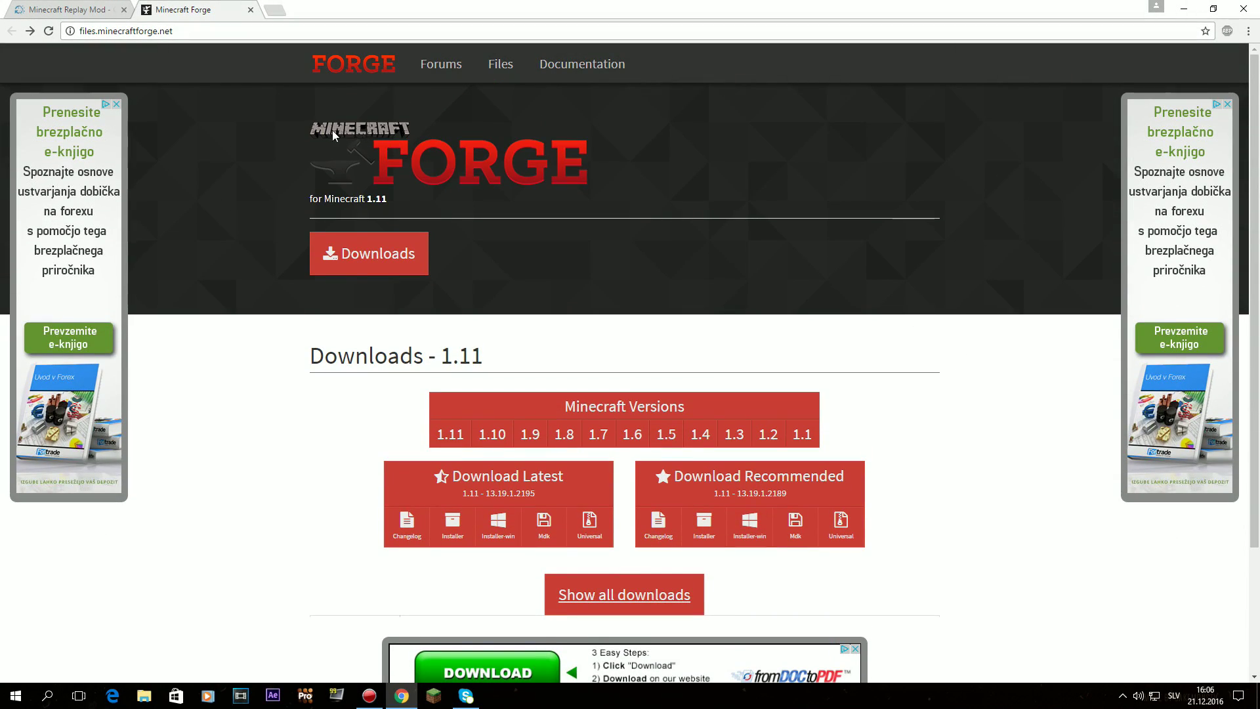
Compare the Replay Mod site with the Forge page, then open the Forge downloads for Minecraft 1.8
{"action": "left_click", "coordinate": [118, 7]}
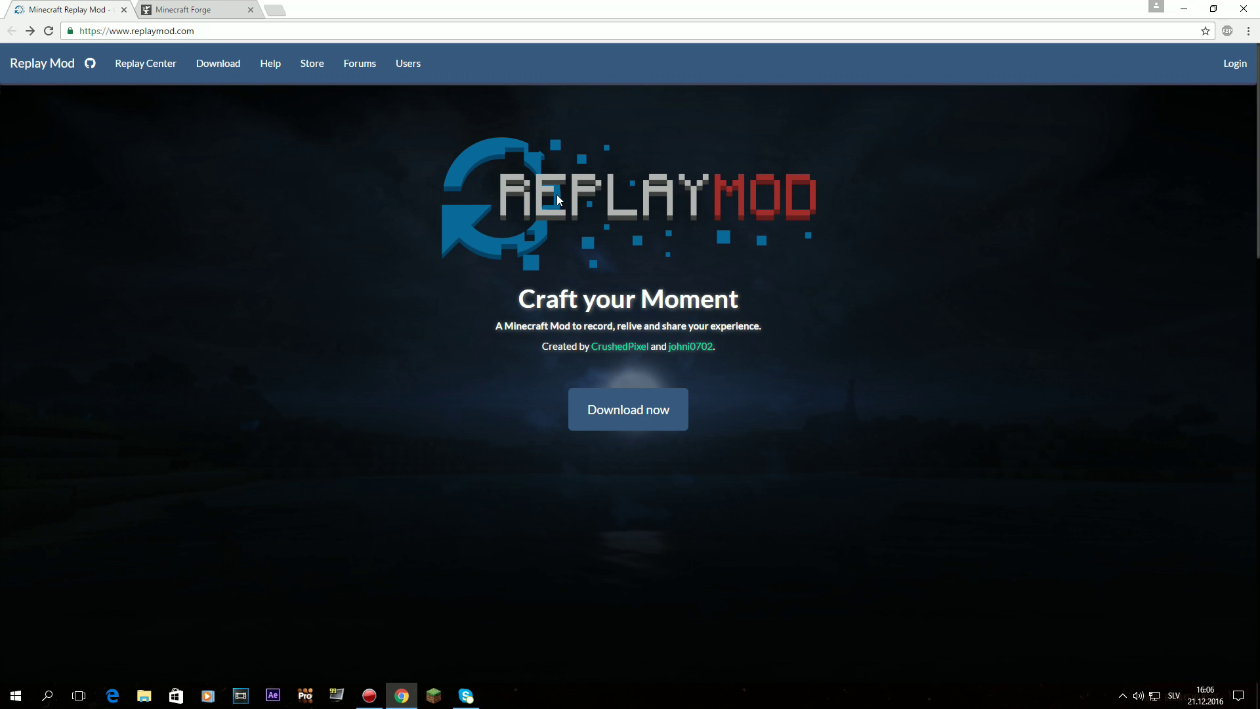
{"action": "left_click", "coordinate": [243, 7]}
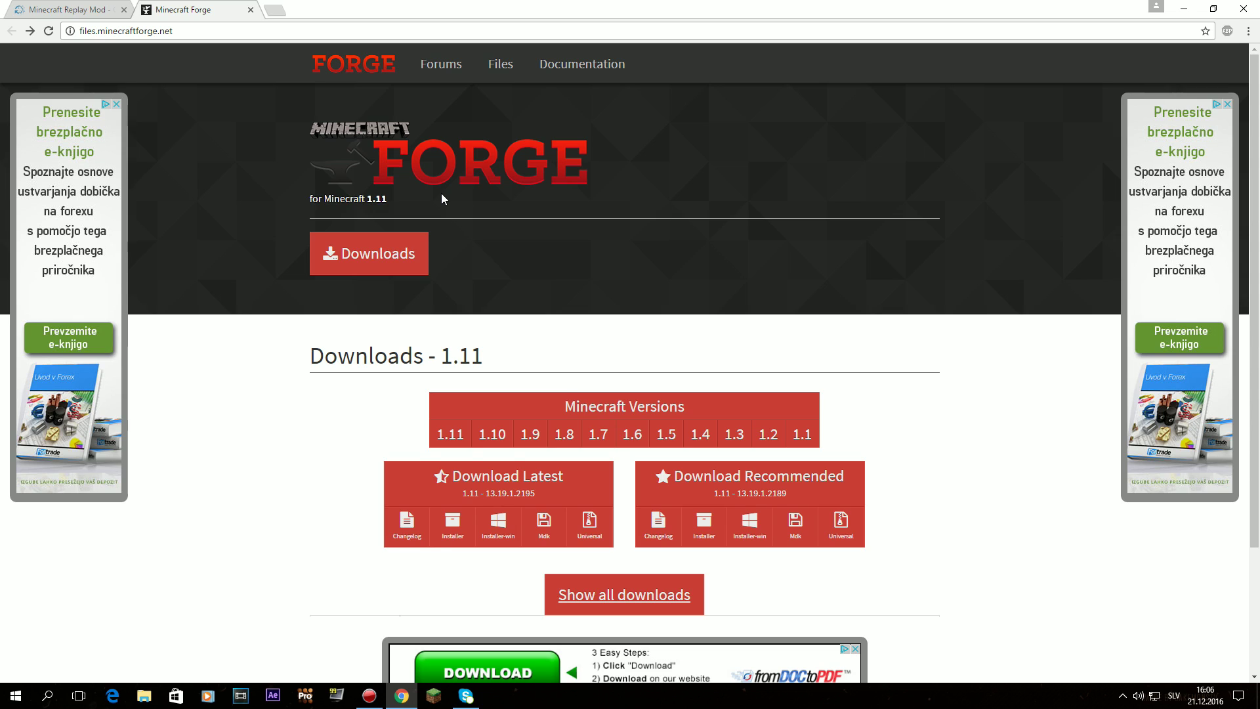
{"action": "scroll", "coordinate": [441, 193], "scroll_direction": "down", "scroll_amount": 1}
{"action": "scroll", "coordinate": [442, 193], "scroll_direction": "up", "scroll_amount": 1}
{"action": "scroll", "coordinate": [432, 156], "scroll_direction": "down", "scroll_amount": 1}
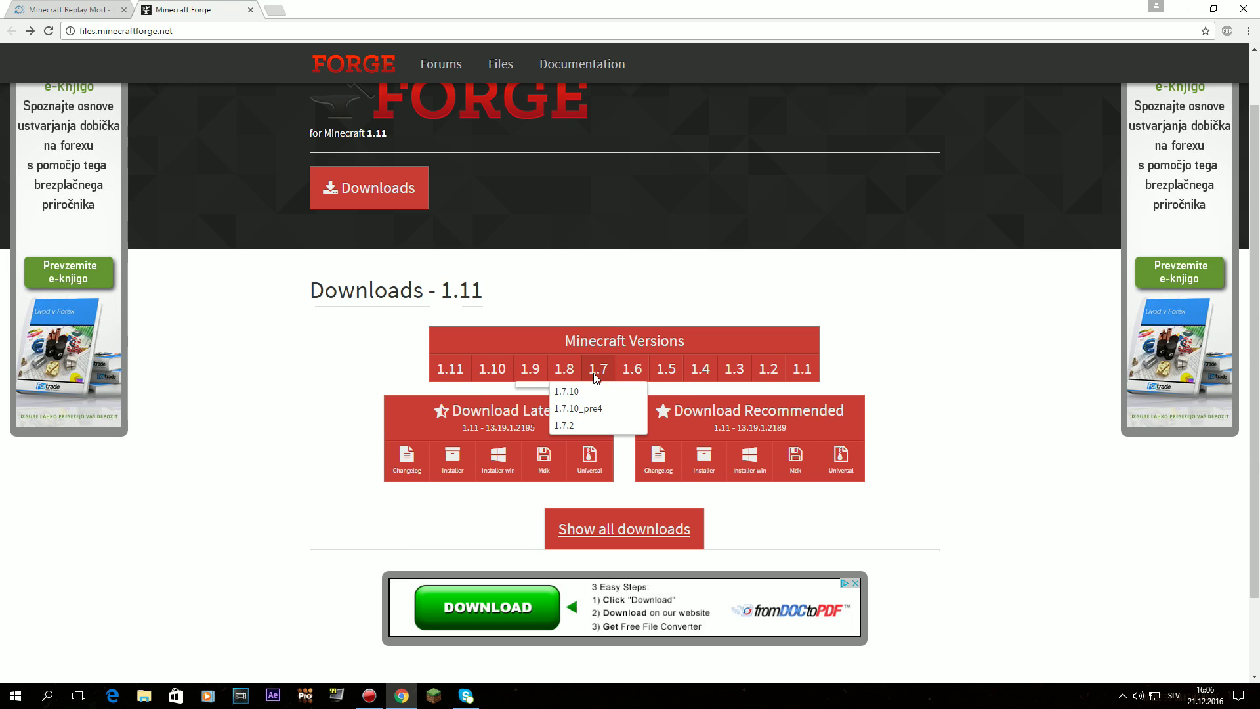
{"action": "mouse_move", "coordinate": [709, 376]}
{"action": "mouse_move", "coordinate": [565, 375]}
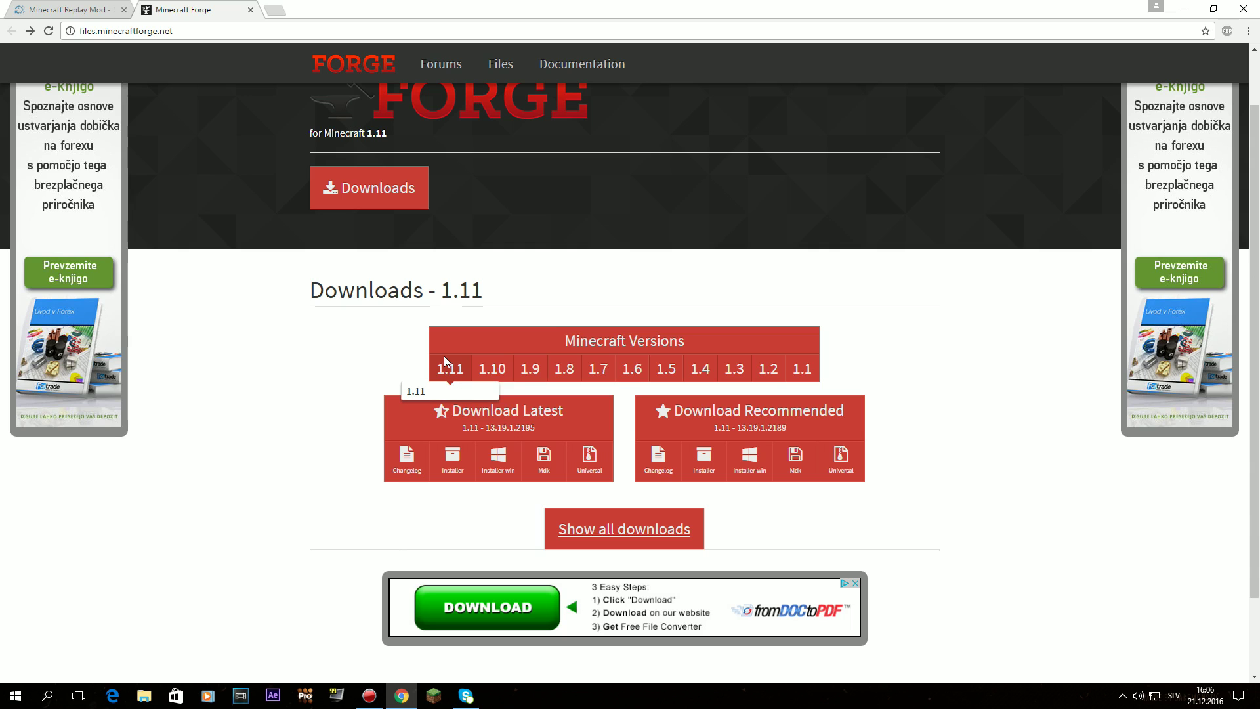
{"action": "left_click", "coordinate": [66, 9]}
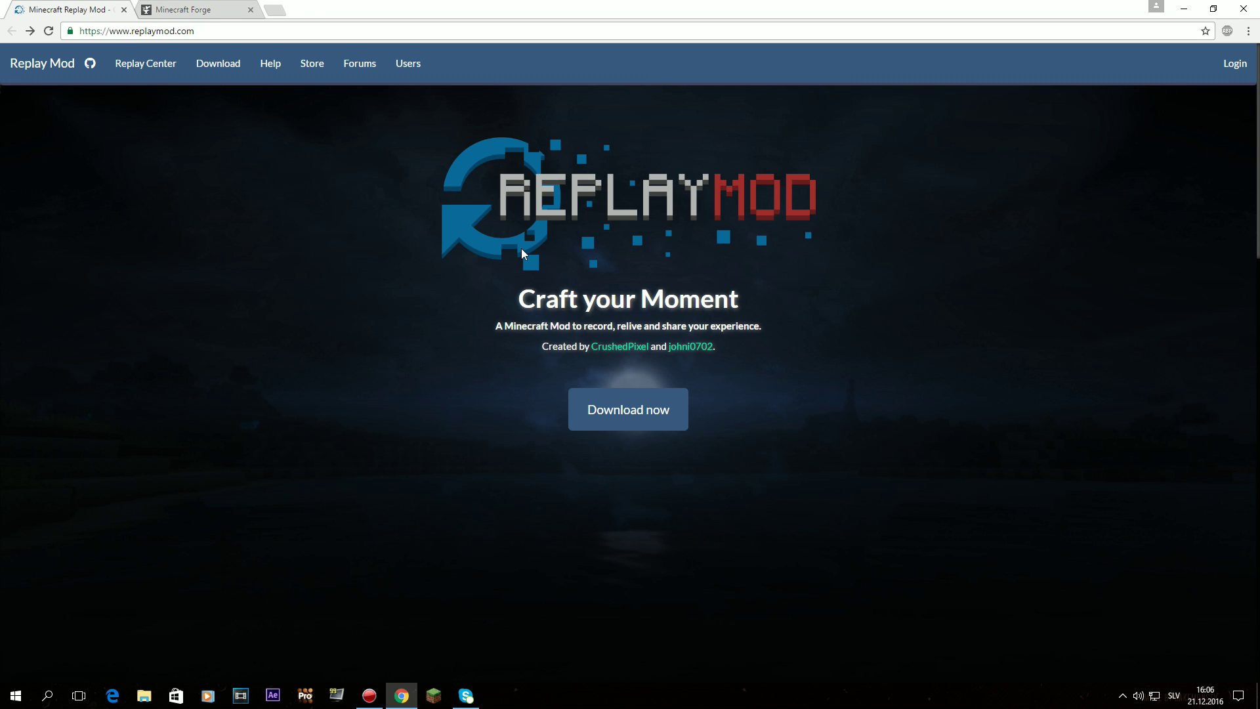
{"action": "left_click", "coordinate": [217, 9]}
{"action": "mouse_move", "coordinate": [598, 374]}
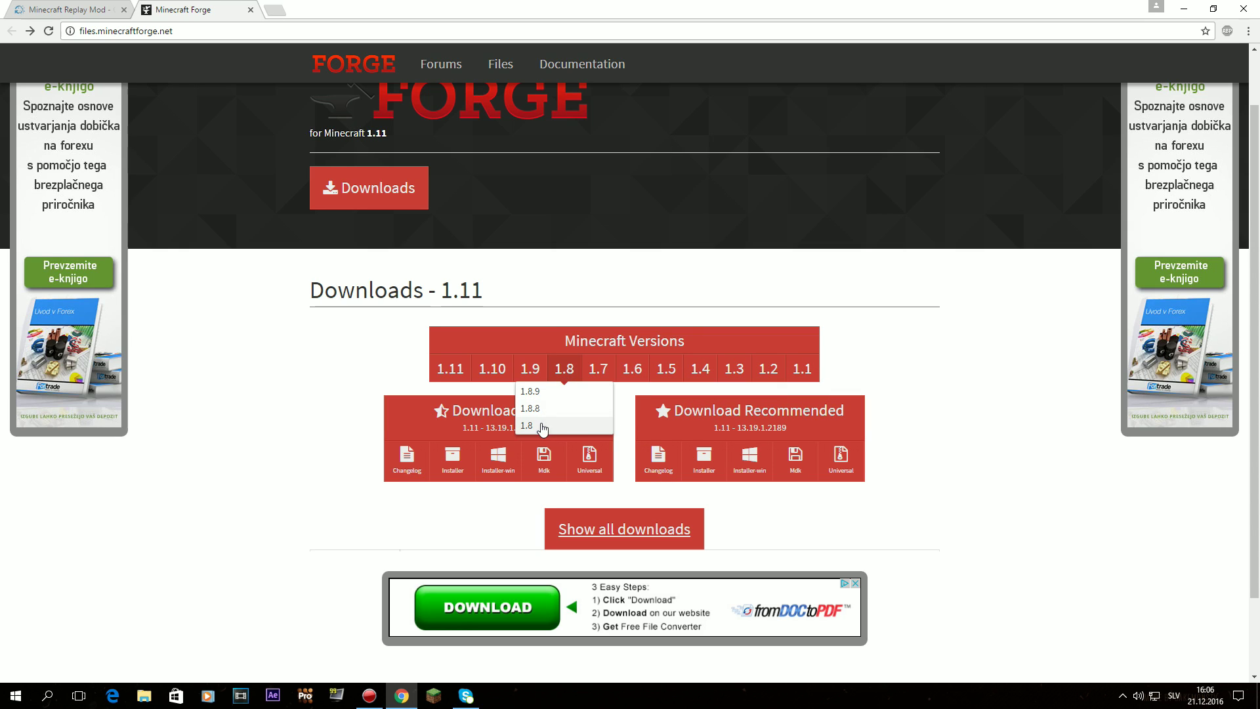
{"action": "left_click", "coordinate": [568, 374]}
Download and keep the recommended Forge 1.8 installer (11.14.4.1563), skipping the AdFoc.us ad page
{"action": "mouse_move", "coordinate": [548, 431]}
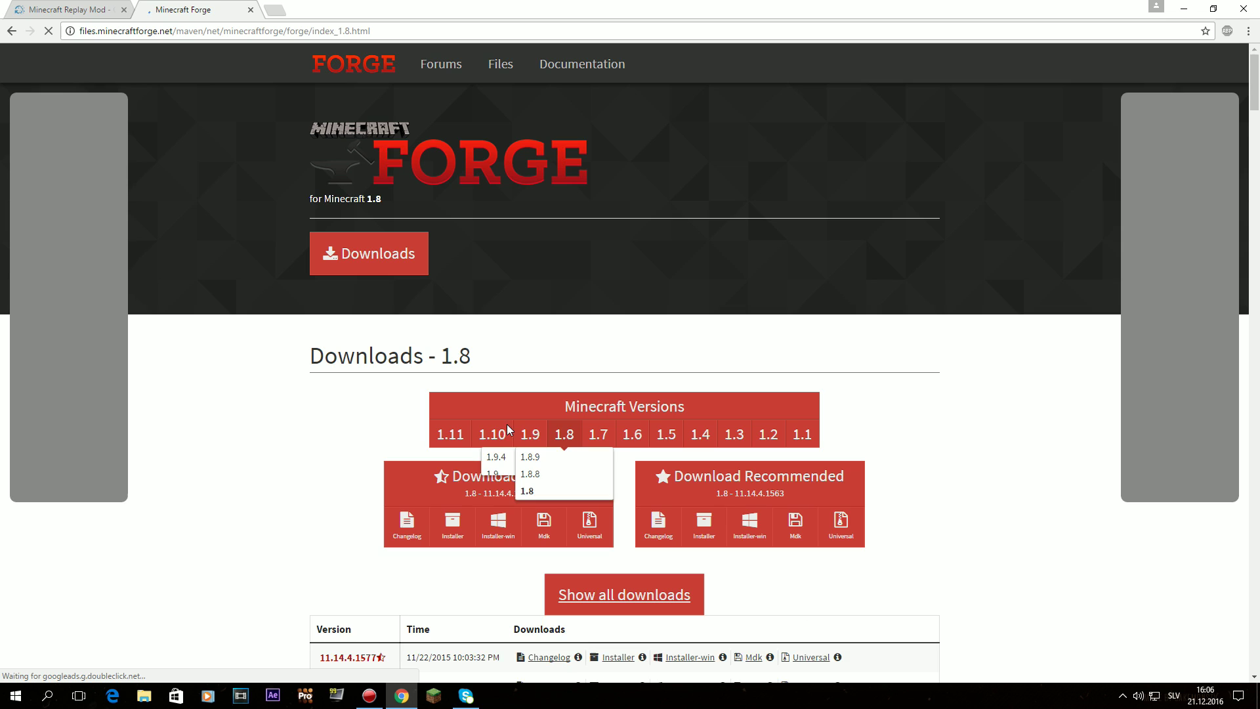
{"action": "scroll", "coordinate": [550, 388], "scroll_direction": "down", "scroll_amount": 3}
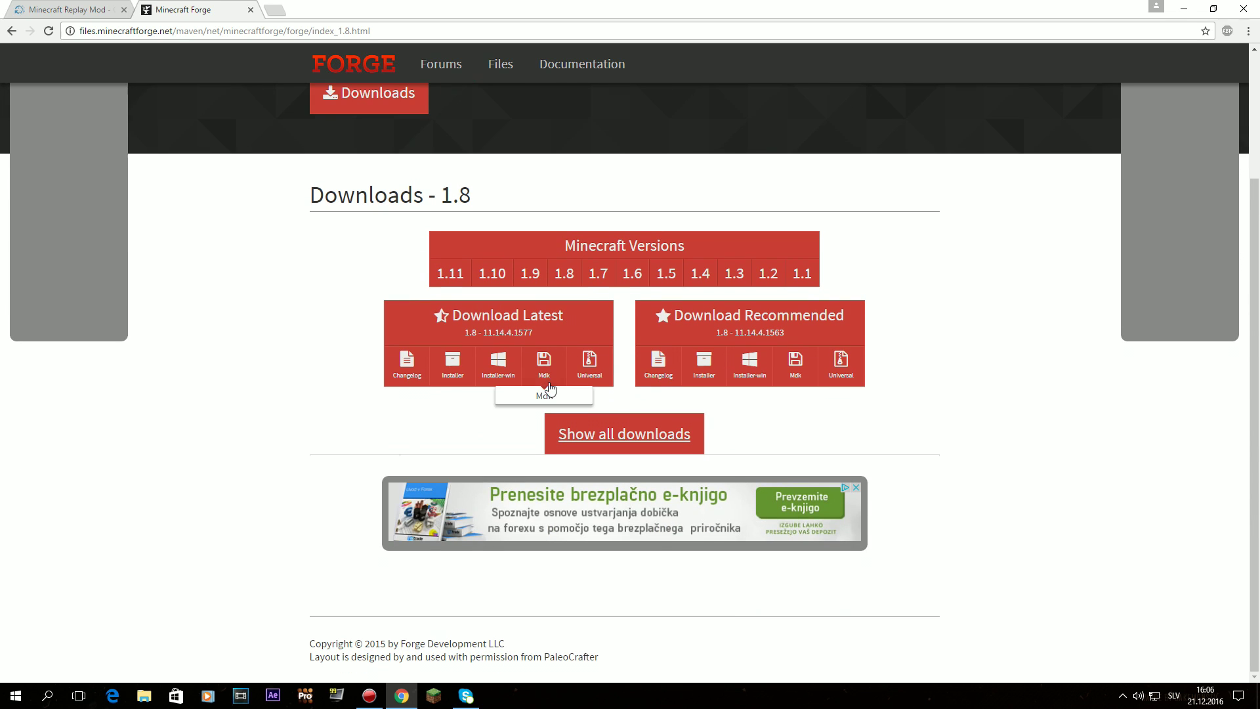
{"action": "left_click", "coordinate": [701, 370]}
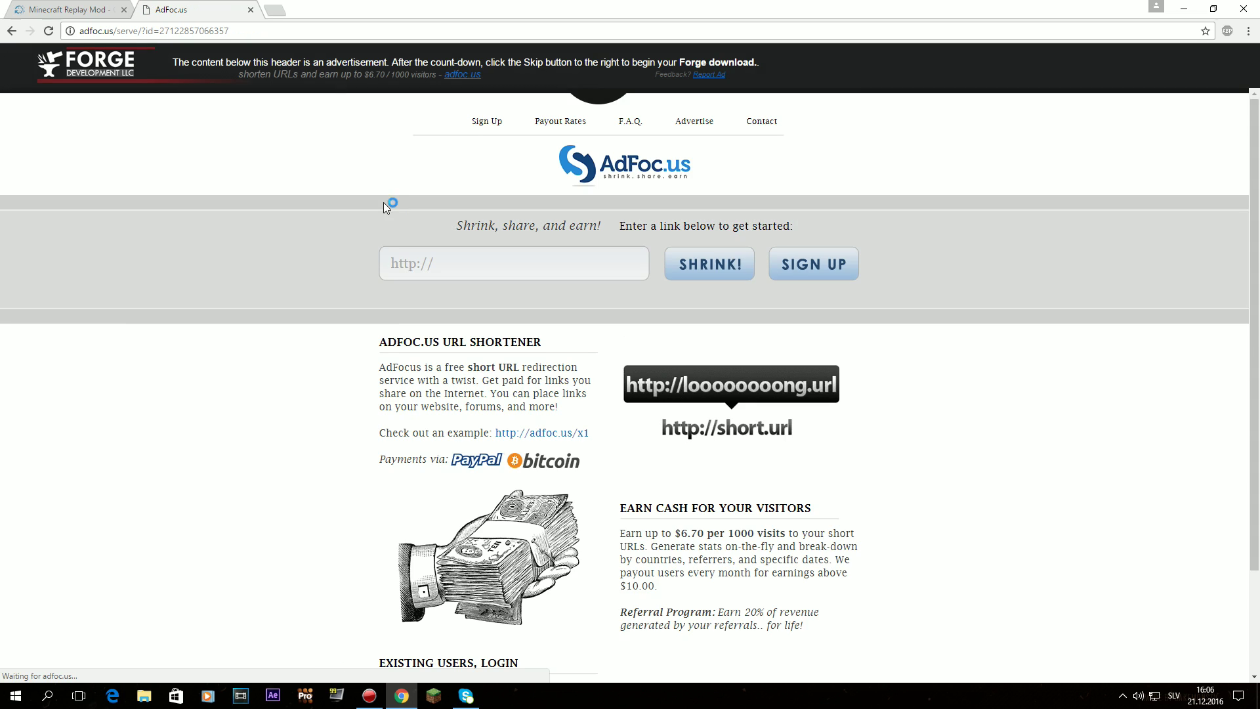
{"action": "scroll", "coordinate": [387, 250], "scroll_direction": "down", "scroll_amount": 2}
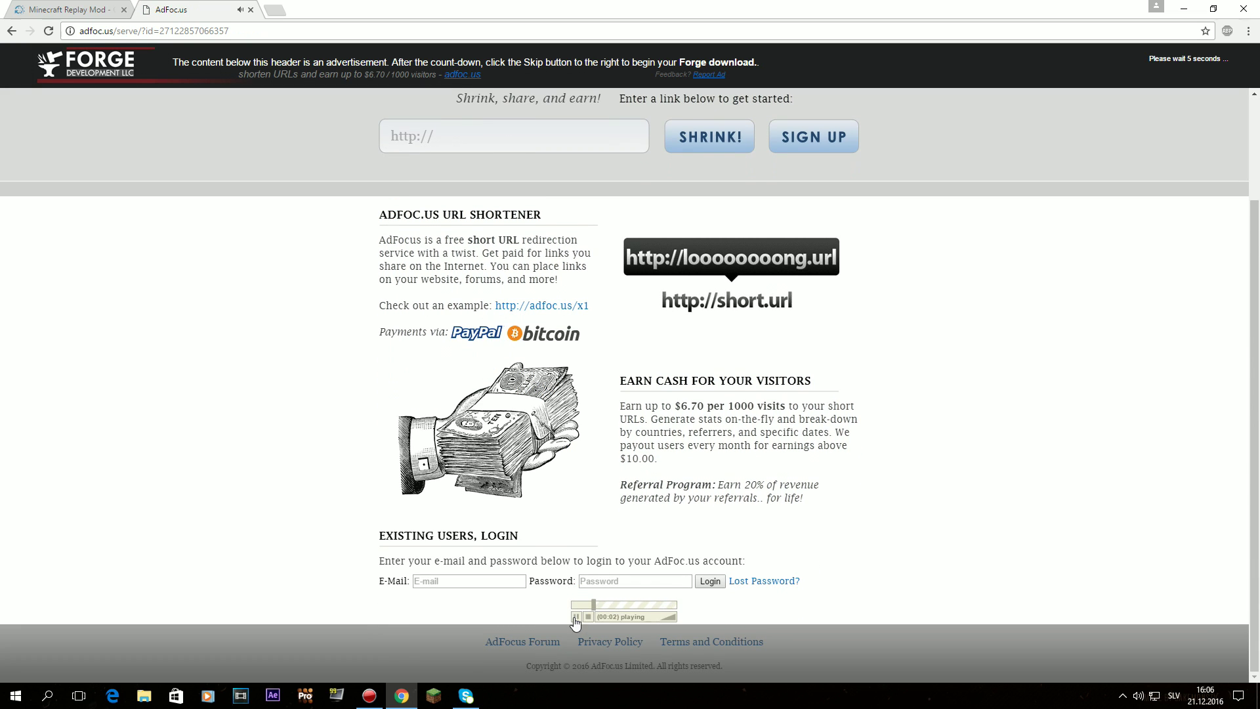
{"action": "scroll", "coordinate": [497, 383], "scroll_direction": "up", "scroll_amount": 2}
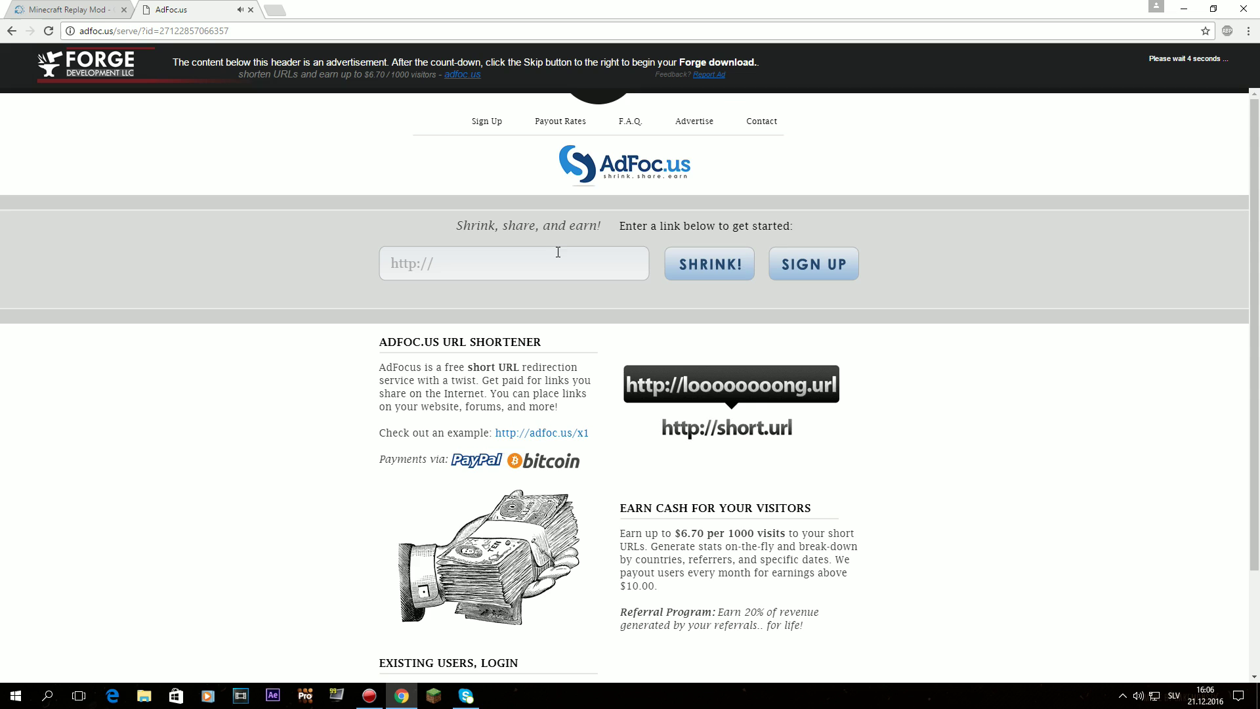
{"action": "scroll", "coordinate": [598, 199], "scroll_direction": "down", "scroll_amount": 2}
{"action": "scroll", "coordinate": [619, 197], "scroll_direction": "up", "scroll_amount": 2}
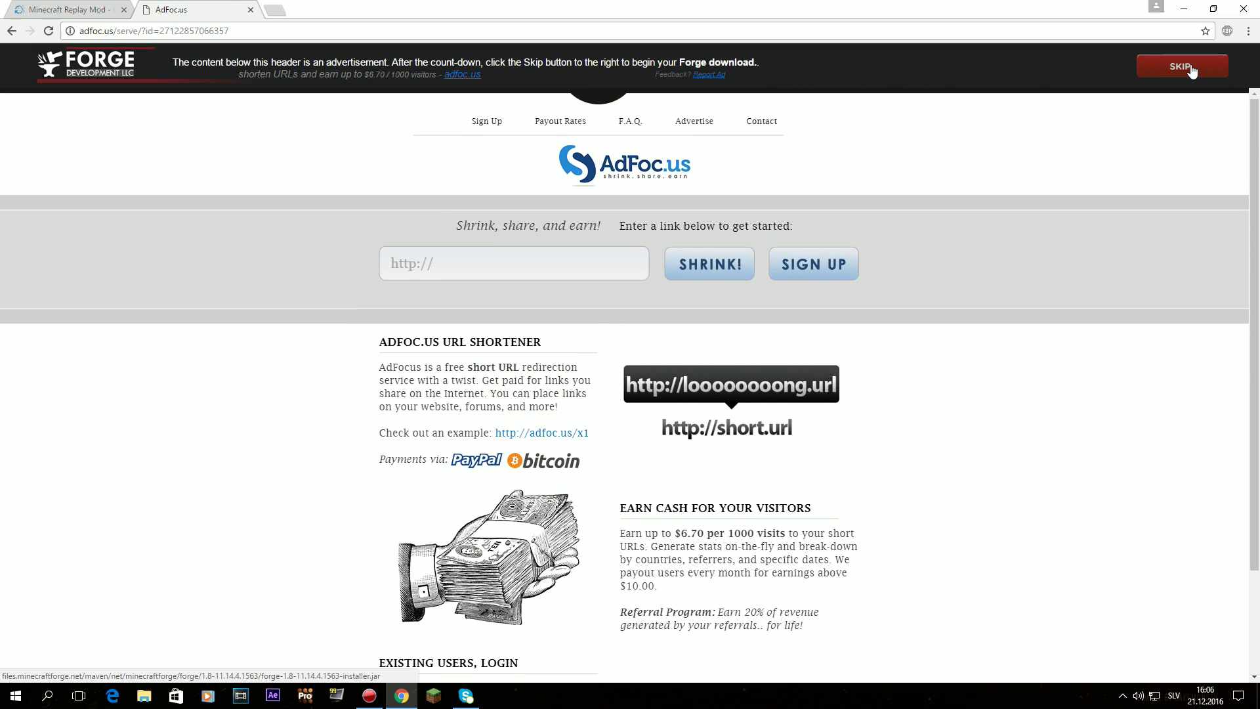
{"action": "left_click", "coordinate": [1192, 70]}
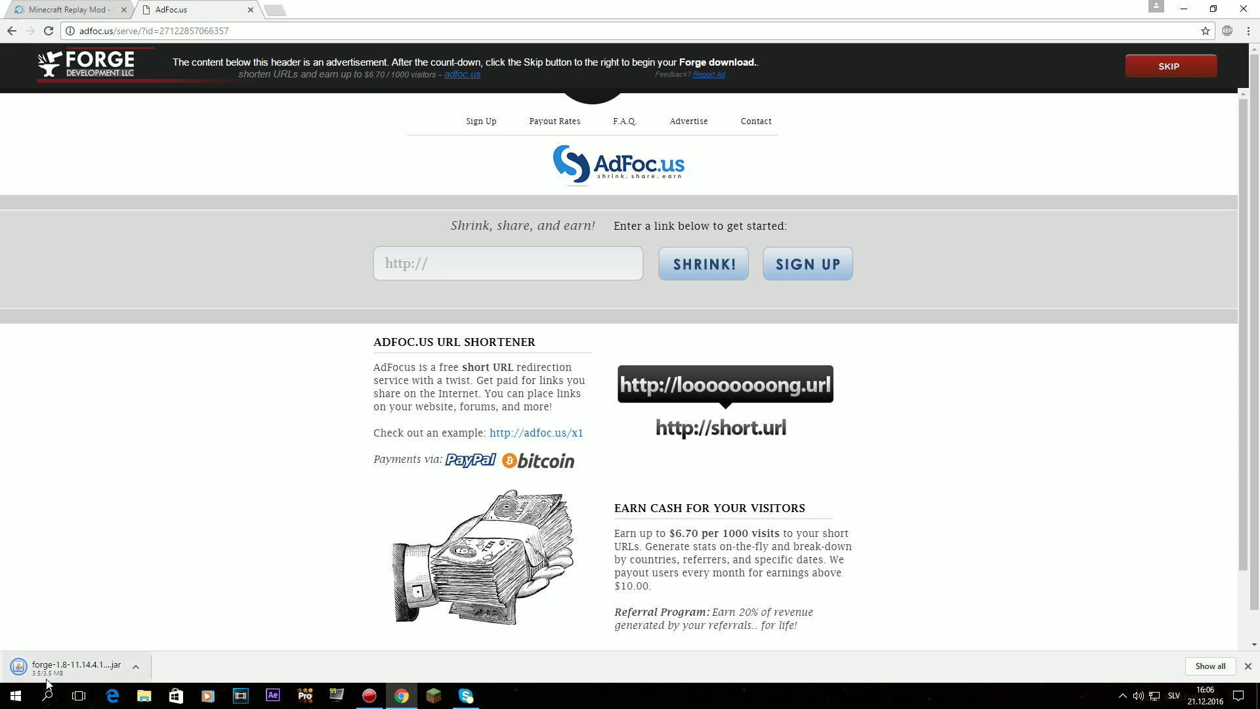
{"action": "left_click", "coordinate": [251, 667]}
{"action": "left_click", "coordinate": [91, 9]}
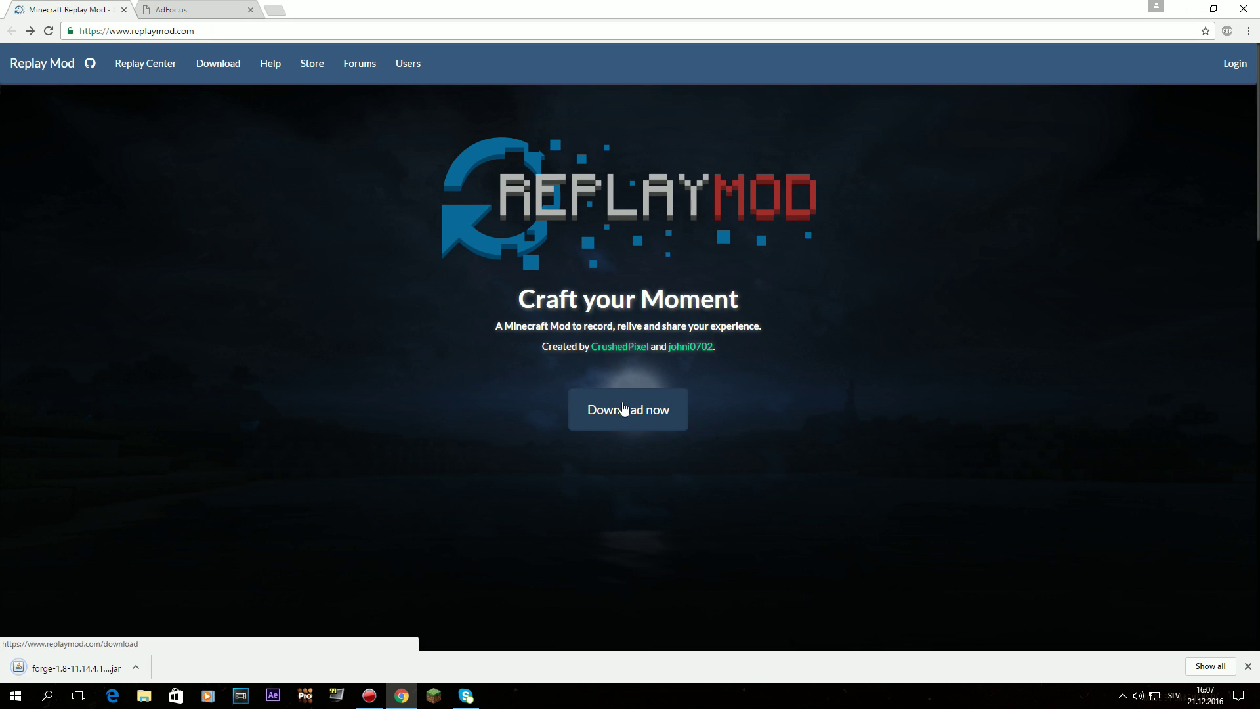
Open the Replay Mod downloads page and find the Minecraft 1.8 stable releases
{"action": "left_click", "coordinate": [595, 408]}
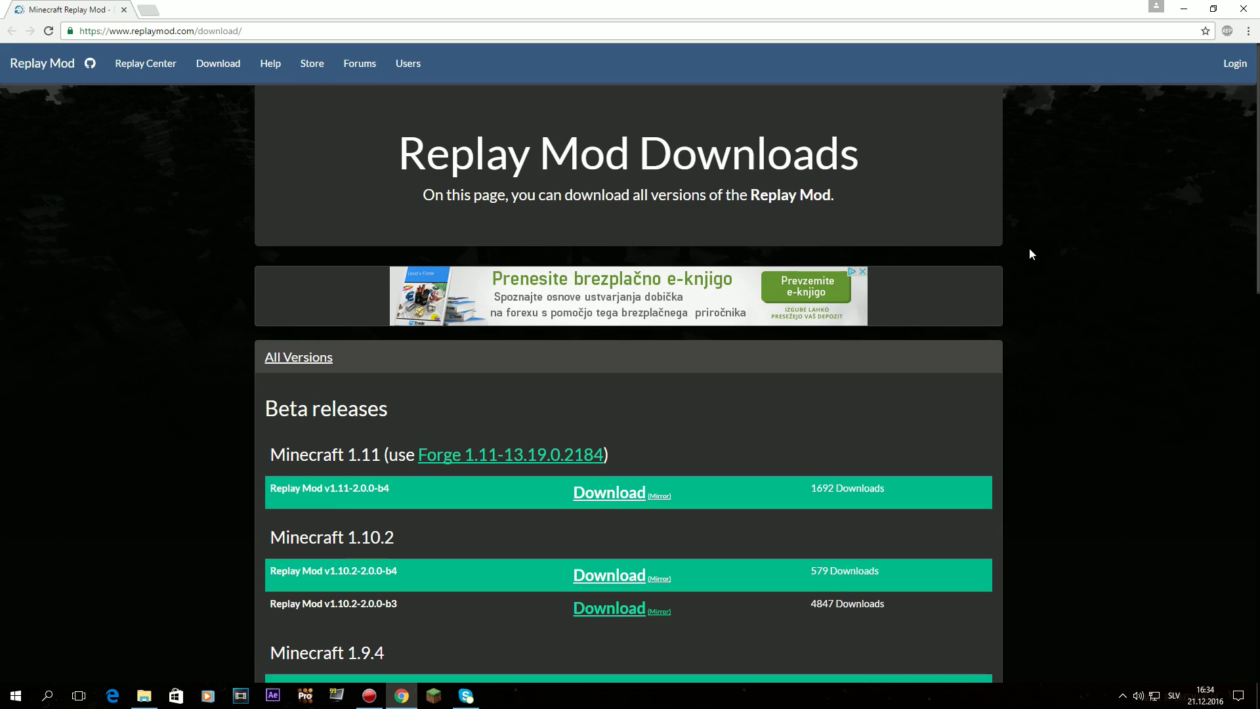
{"action": "scroll", "coordinate": [1030, 247], "scroll_direction": "down", "scroll_amount": 15}
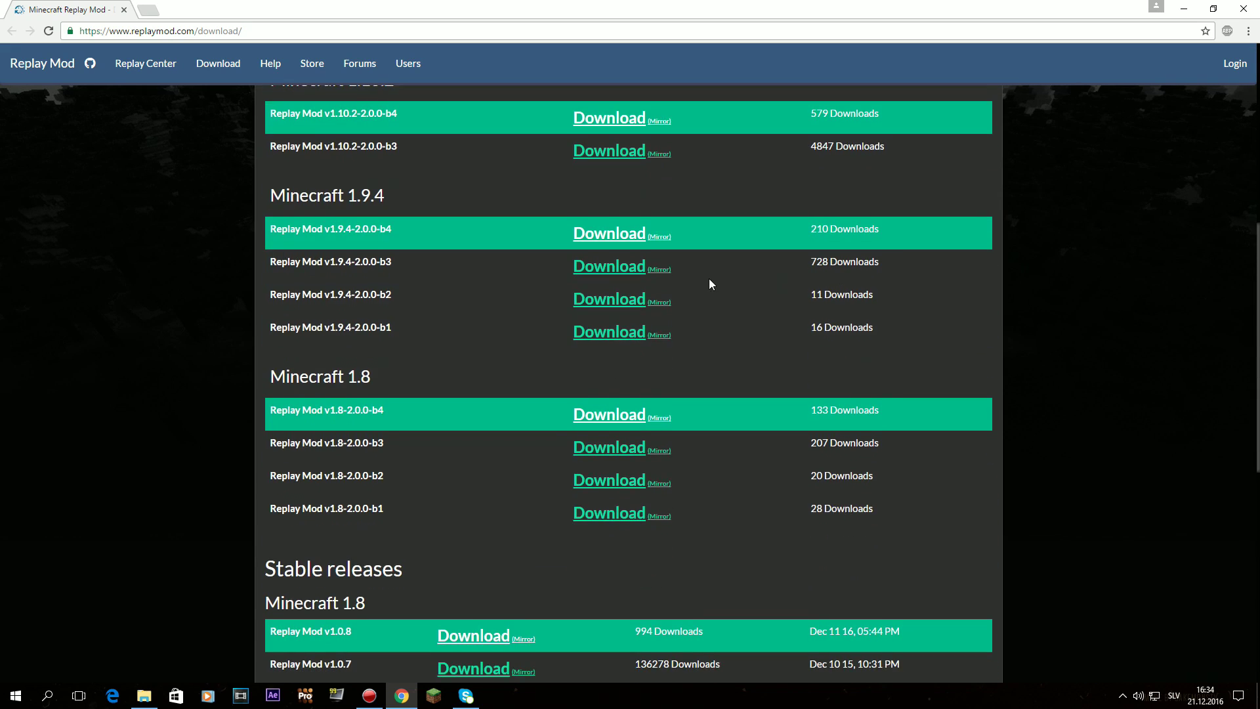
{"action": "scroll", "coordinate": [318, 290], "scroll_direction": "up", "scroll_amount": 3}
{"action": "scroll", "coordinate": [318, 290], "scroll_direction": "up", "scroll_amount": 1}
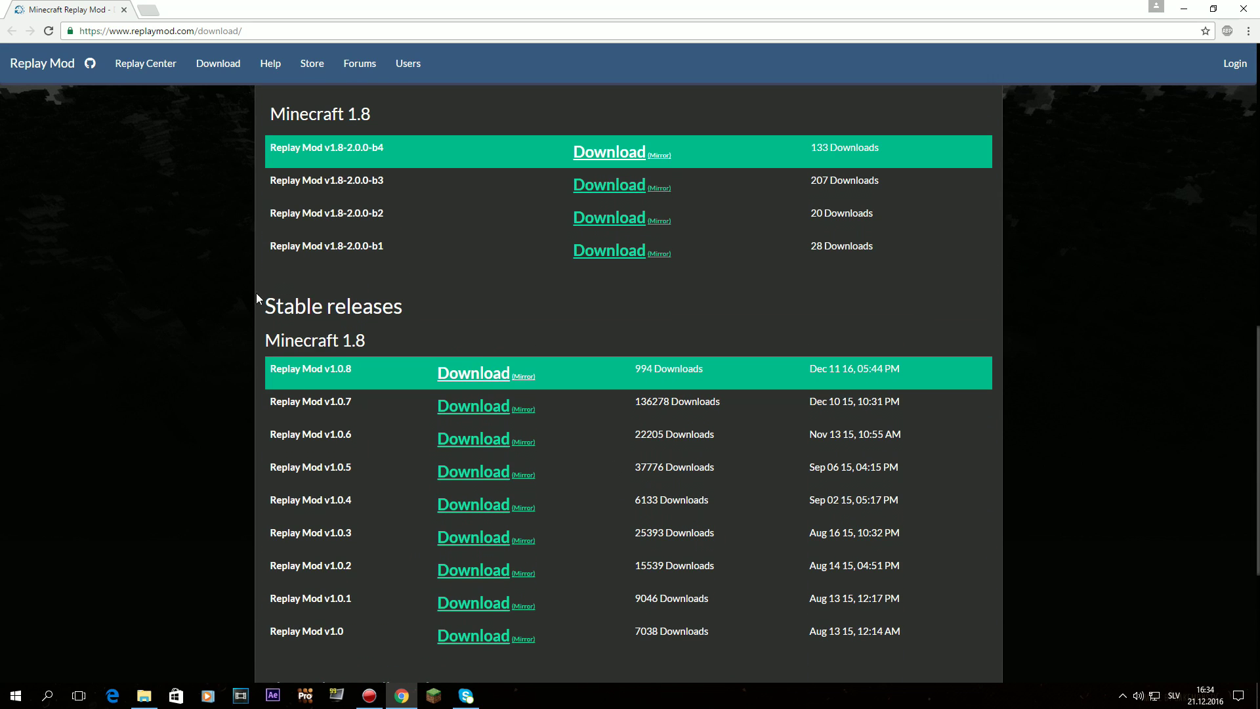
{"action": "left_click_drag", "start_coordinate": [265, 348], "coordinate": [339, 340]}
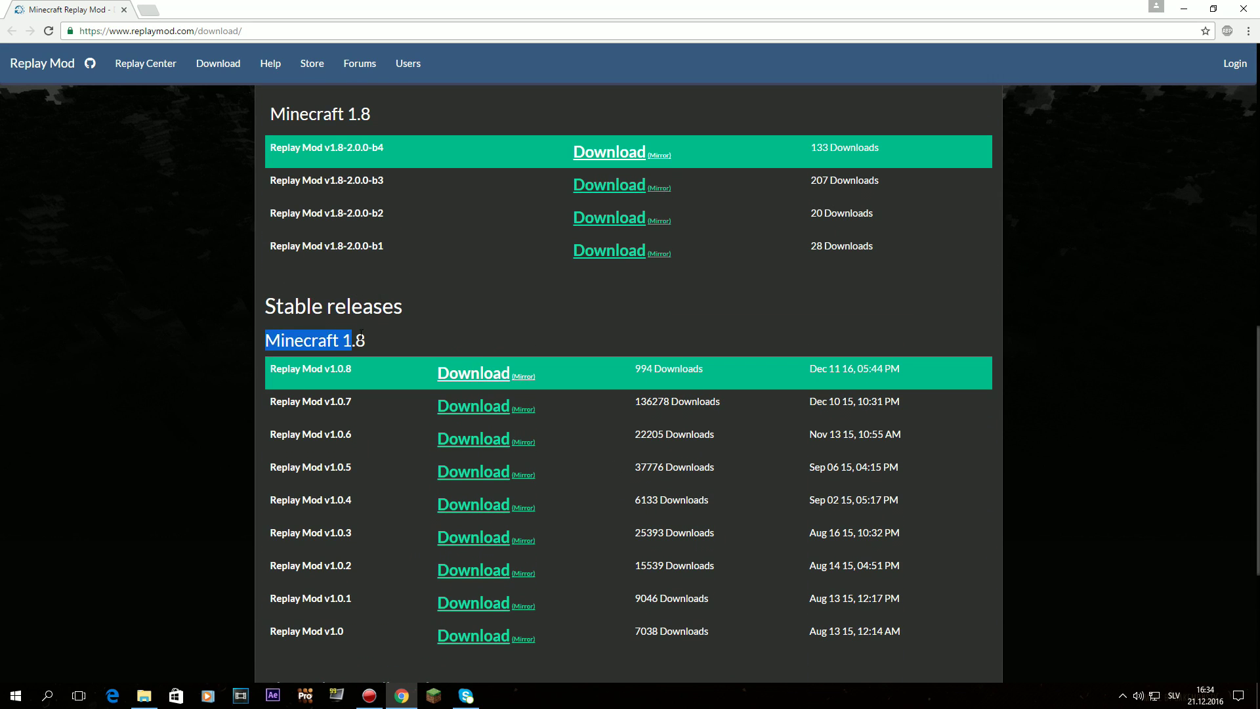
{"action": "left_click", "coordinate": [381, 339]}
Start the Replay Mod v1.0.7 download, reaching its adf.ly ad page
{"action": "scroll", "coordinate": [381, 339], "scroll_direction": "down", "scroll_amount": 1}
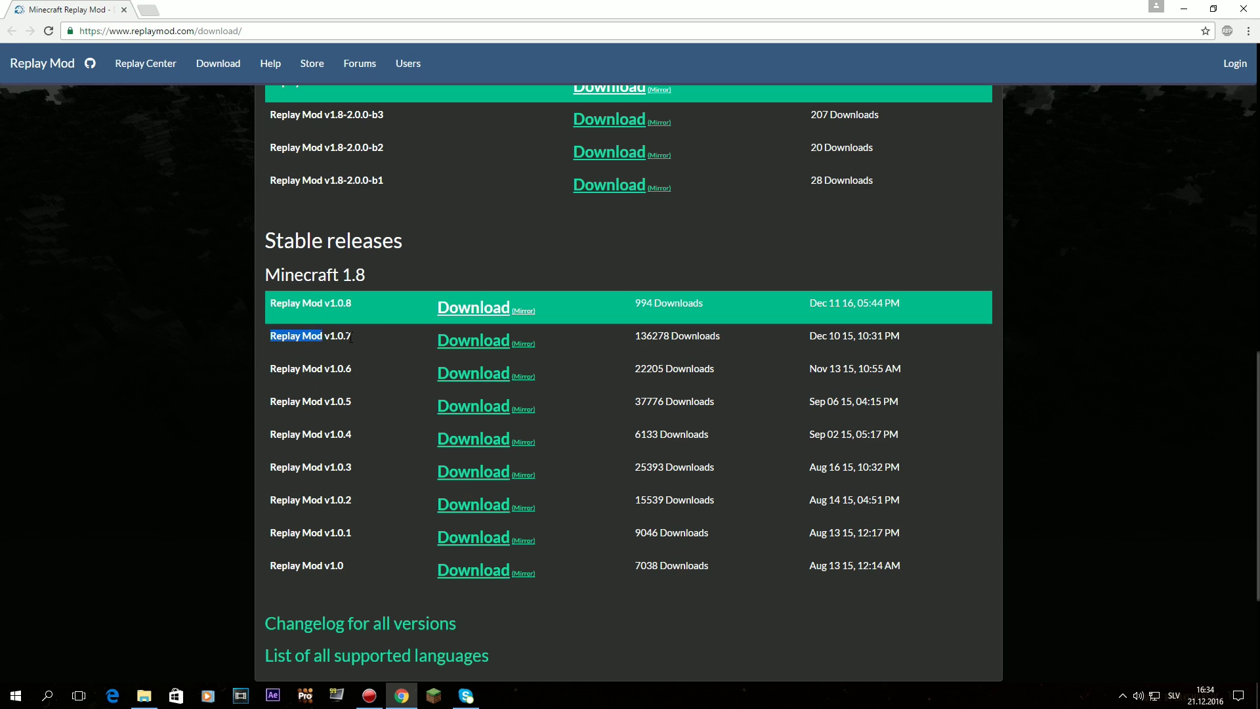
{"action": "left_click_drag", "start_coordinate": [351, 338], "coordinate": [547, 337]}
{"action": "left_click", "coordinate": [540, 353]}
{"action": "left_click", "coordinate": [464, 348]}
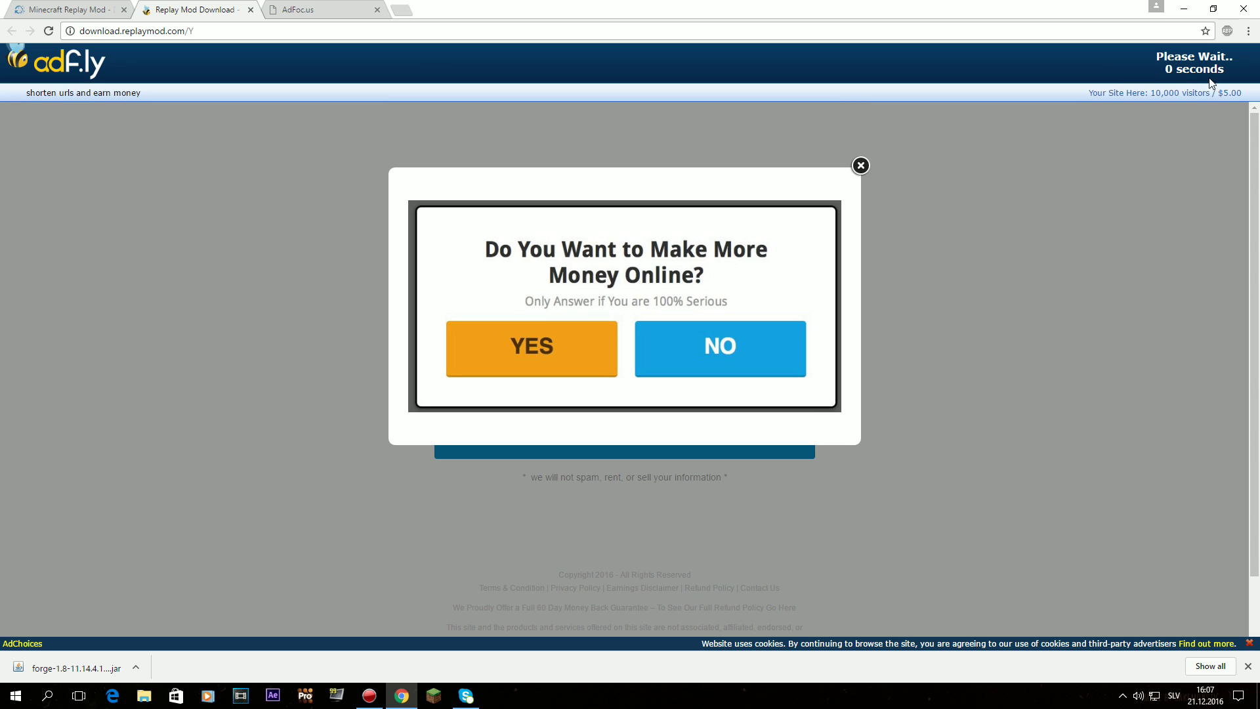
Skip the ad, keep the replaymod-1.8-2.0.0-b4 jar, and select both downloaded jars on the desktop
{"action": "left_click", "coordinate": [1199, 63]}
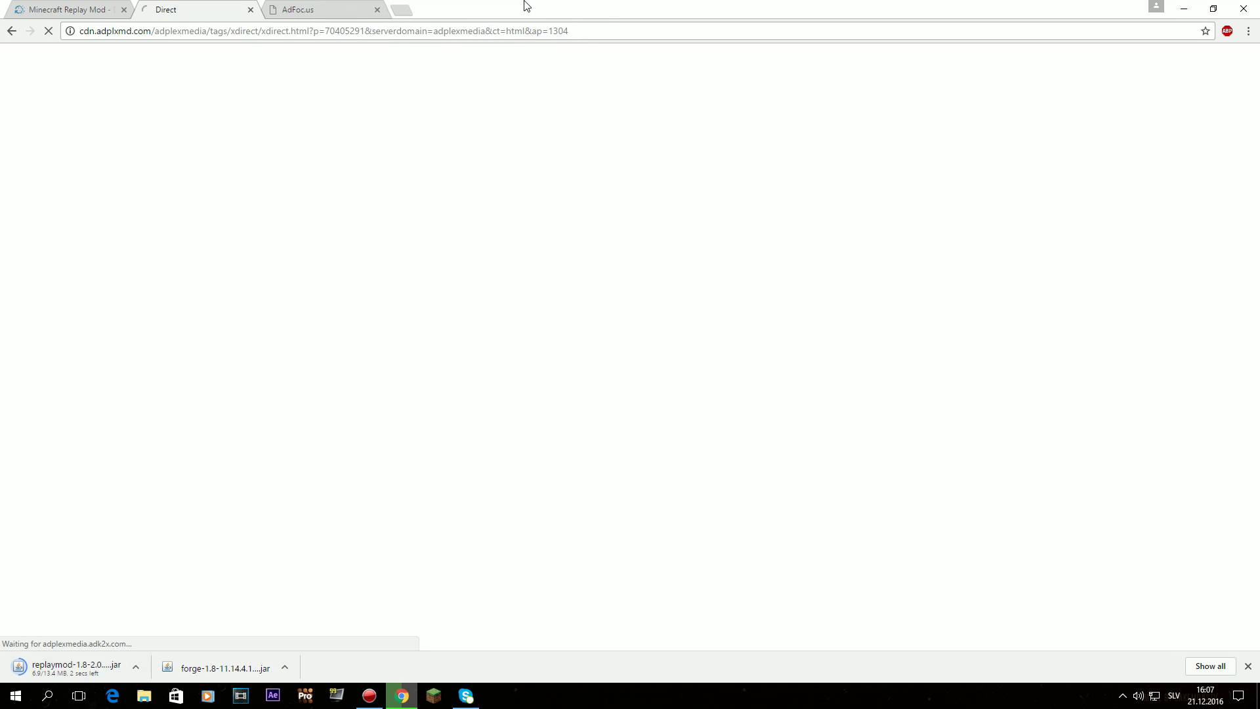
{"action": "left_click_drag", "start_coordinate": [523, 5], "coordinate": [335, 49]}
{"action": "left_click", "coordinate": [276, 551]}
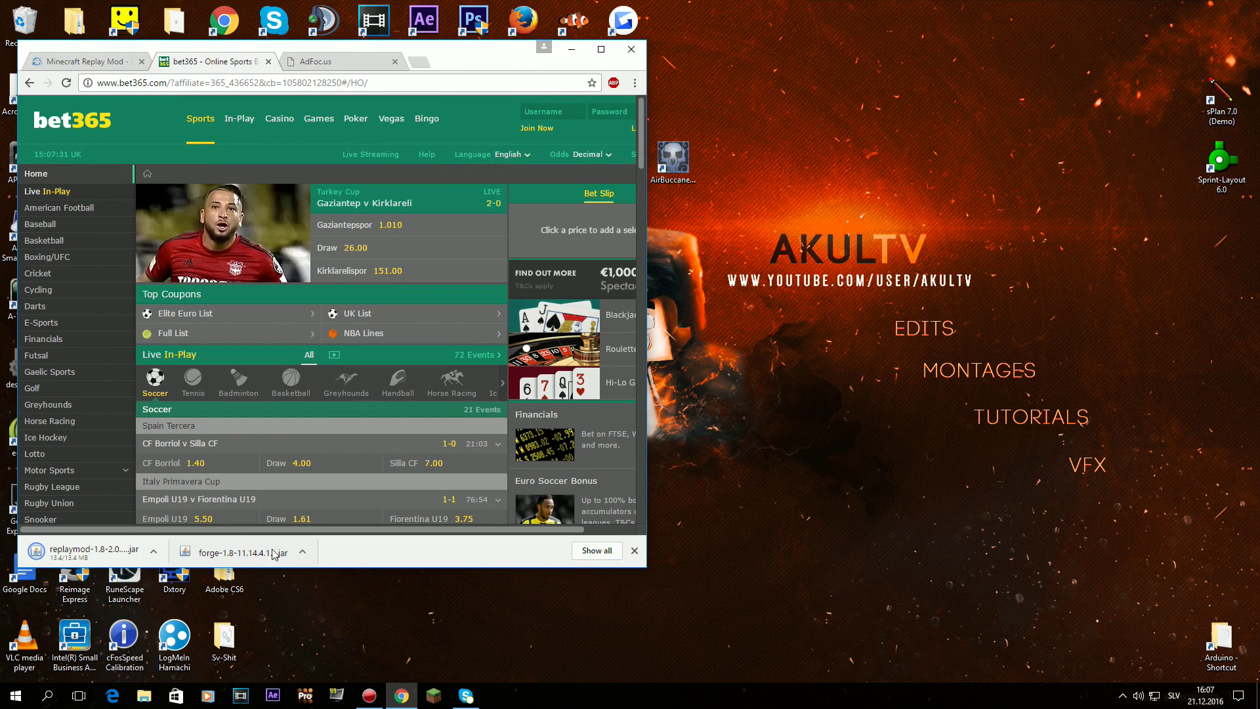
{"action": "left_click", "coordinate": [957, 279]}
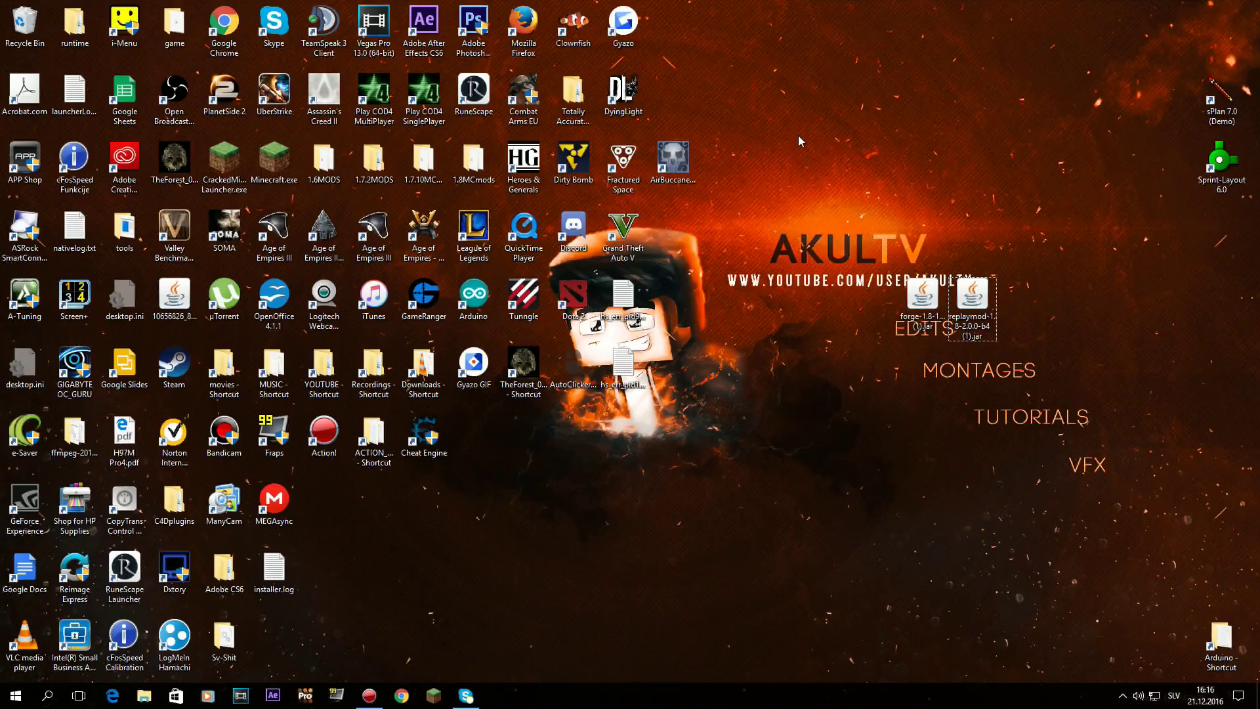
{"action": "left_click_drag", "start_coordinate": [801, 140], "coordinate": [1104, 516]}
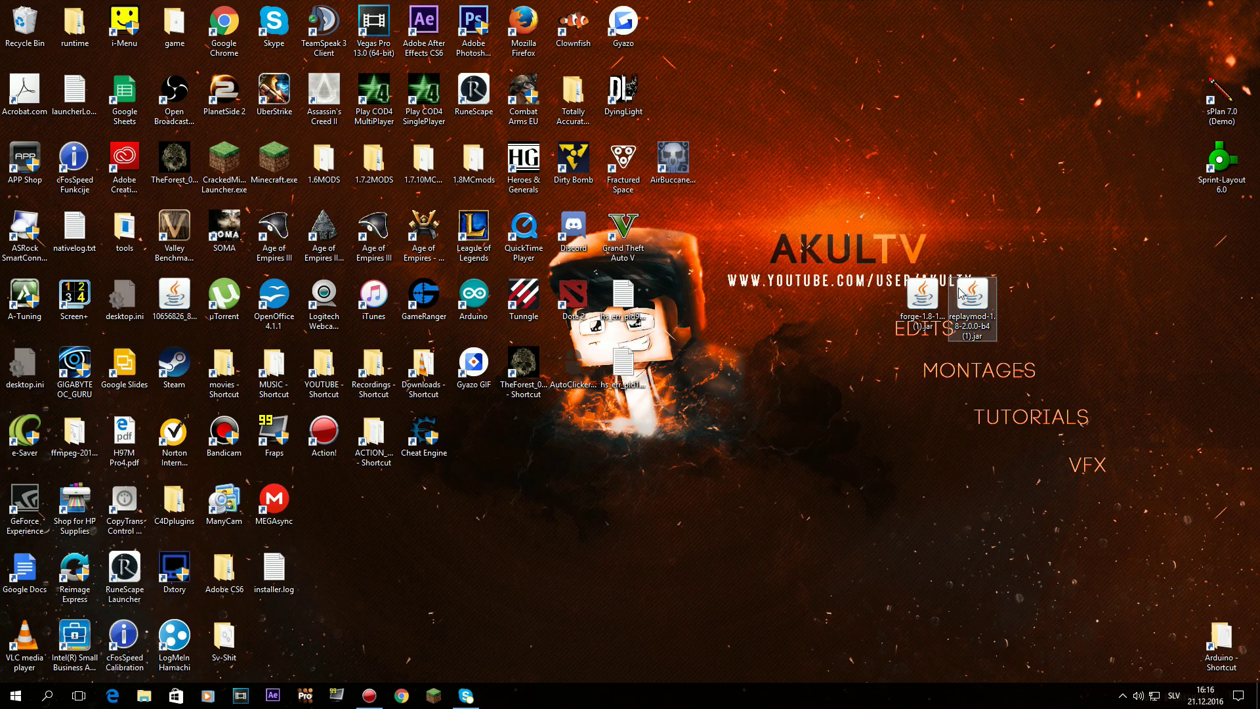
Run the Forge 1.8-11.14.4.1563 client install into the default minecraft folder and confirm success
{"action": "left_click", "coordinate": [915, 312]}
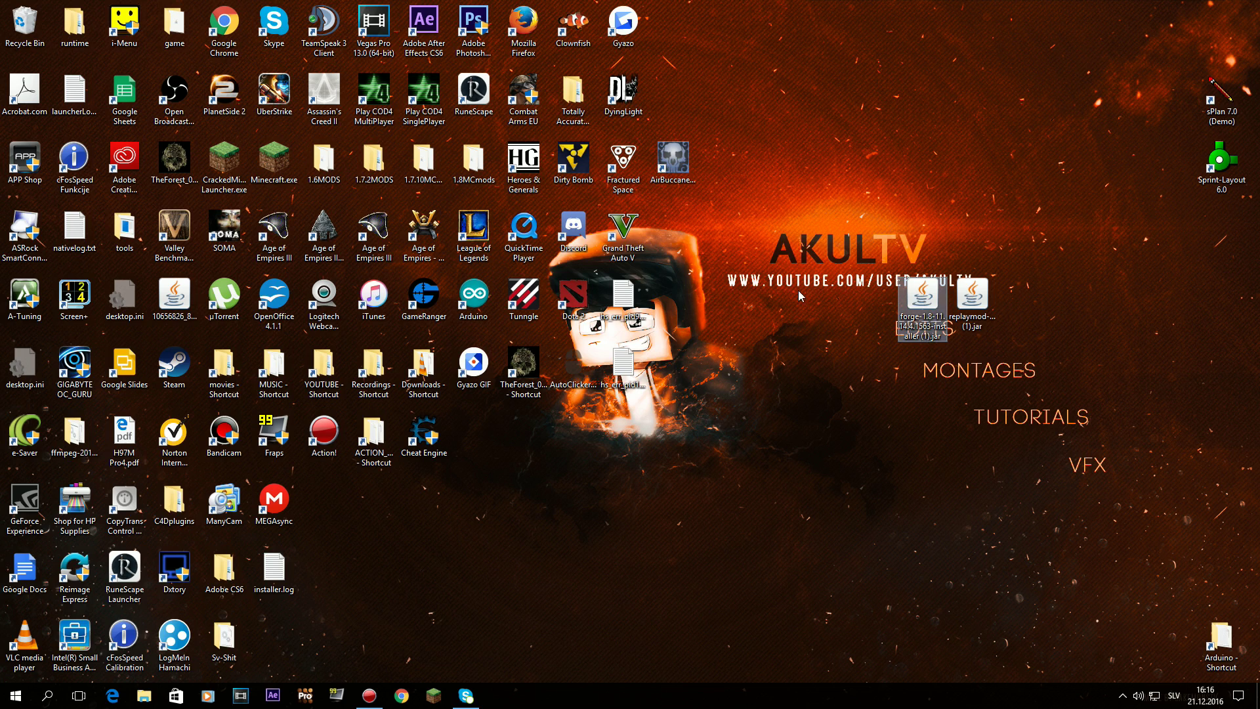
{"action": "left_click_drag", "start_coordinate": [654, 256], "coordinate": [695, 185]}
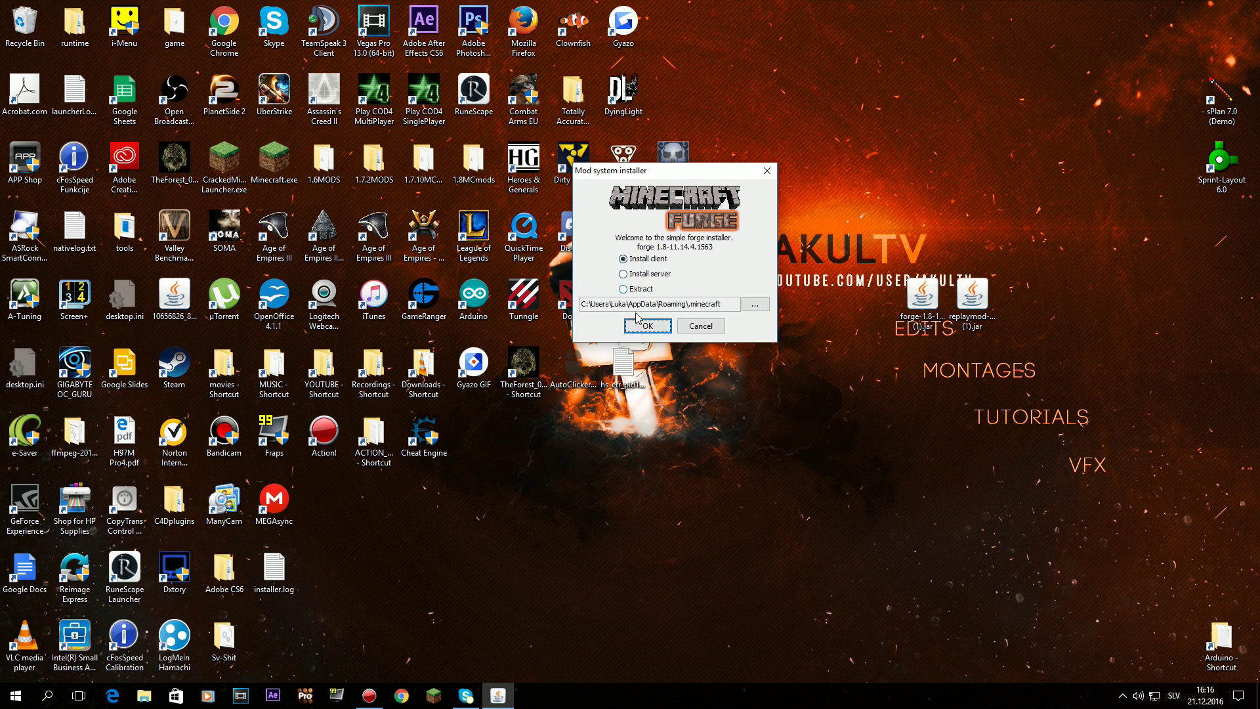
{"action": "left_click", "coordinate": [648, 326]}
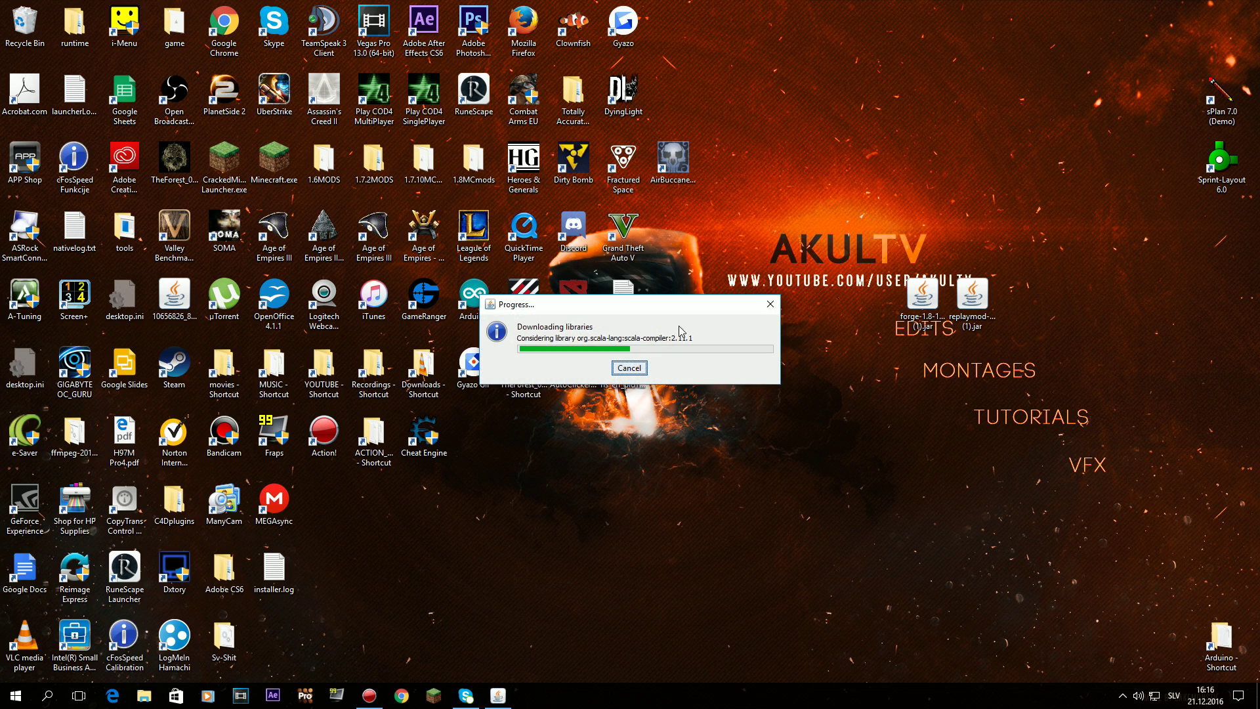
{"action": "left_click", "coordinate": [632, 365]}
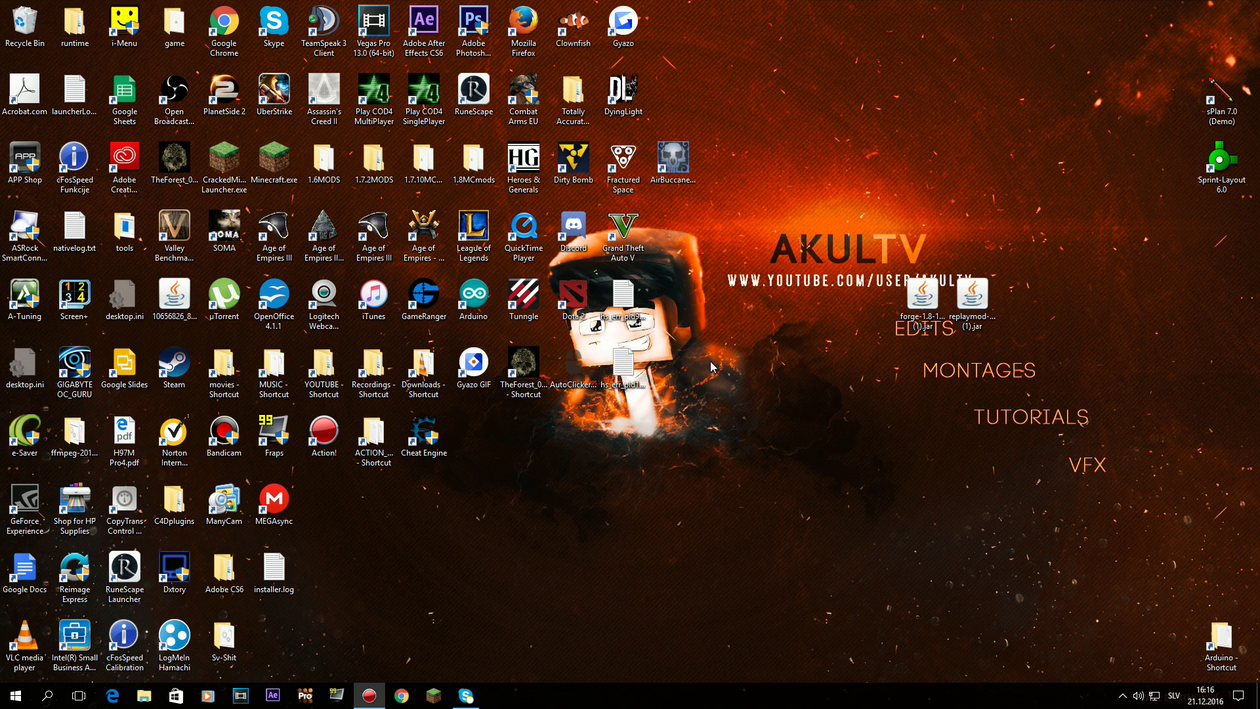
Clear the Action! window and open File Explorer at Quick access from the taskbar
{"action": "left_click_drag", "start_coordinate": [814, 349], "coordinate": [1021, 399]}
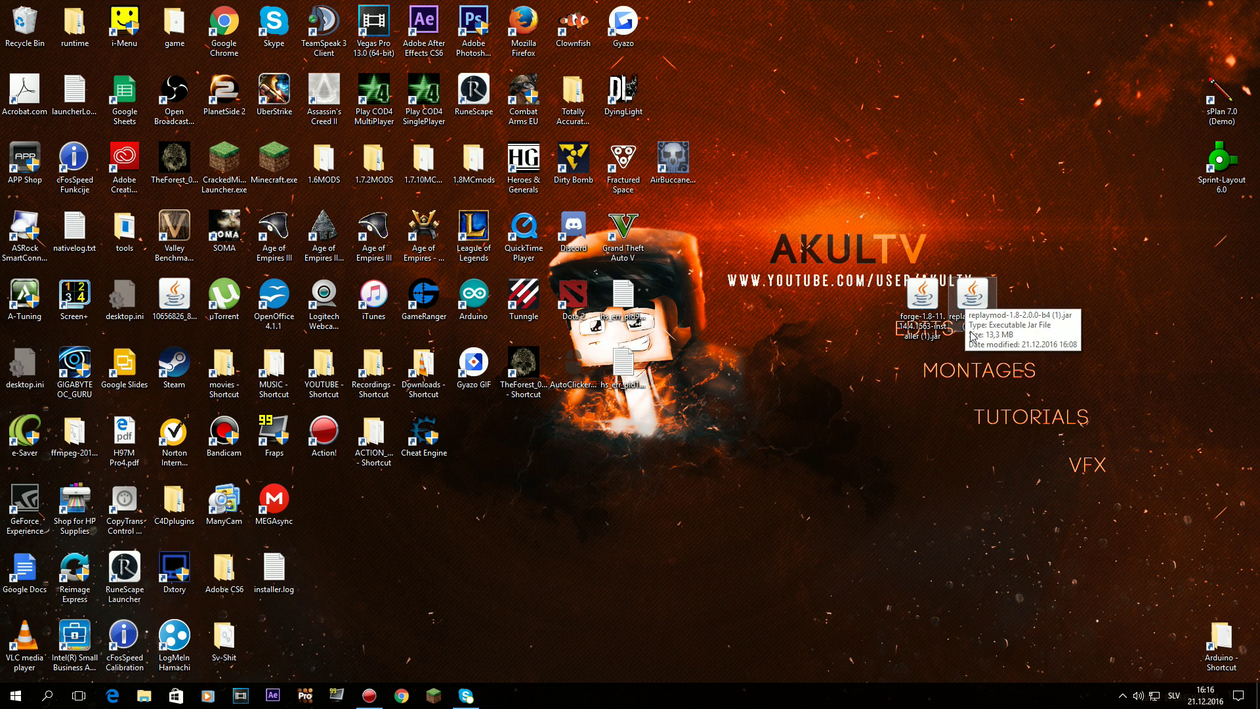
{"action": "left_click", "coordinate": [977, 293]}
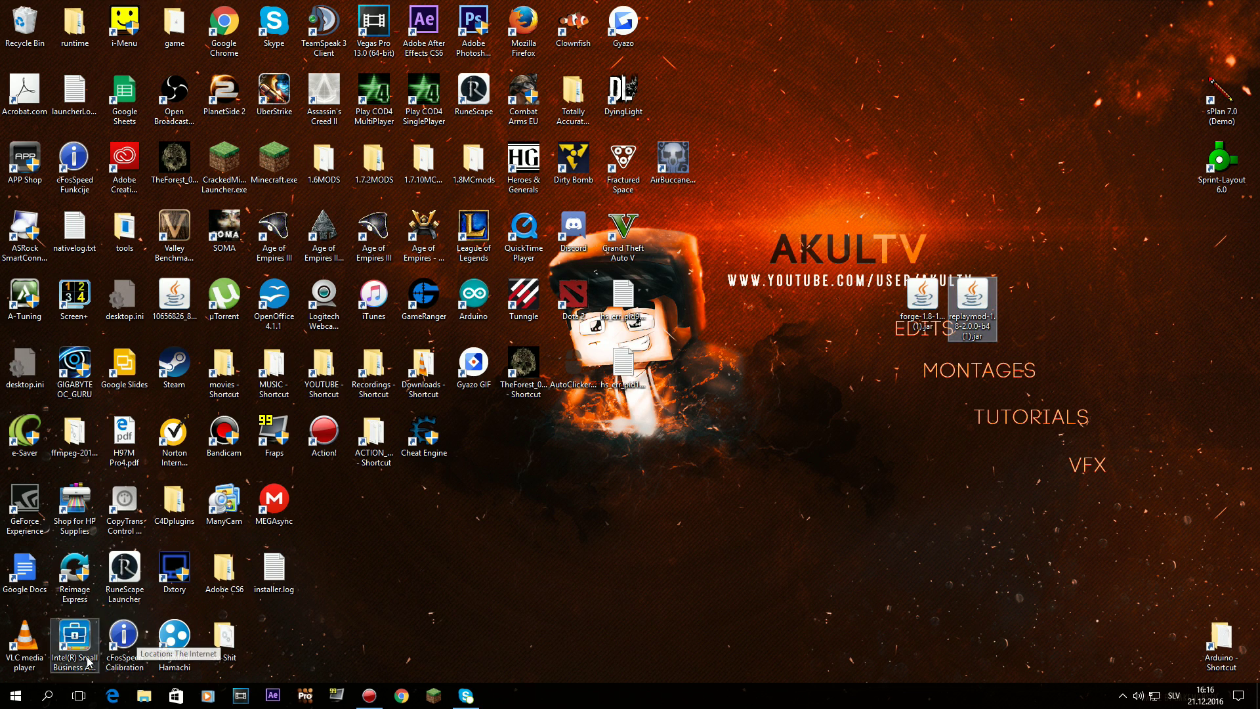
{"action": "left_click", "coordinate": [47, 695]}
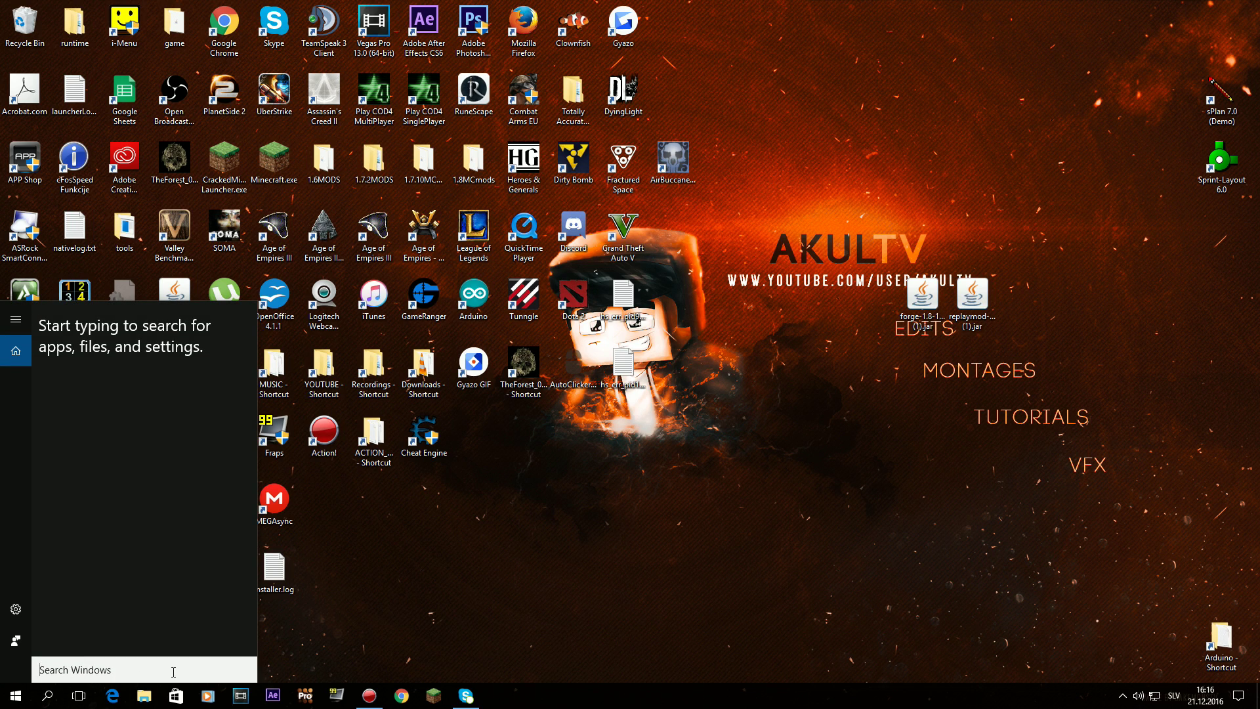
{"action": "left_click", "coordinate": [369, 695]}
{"action": "left_click", "coordinate": [897, 115]}
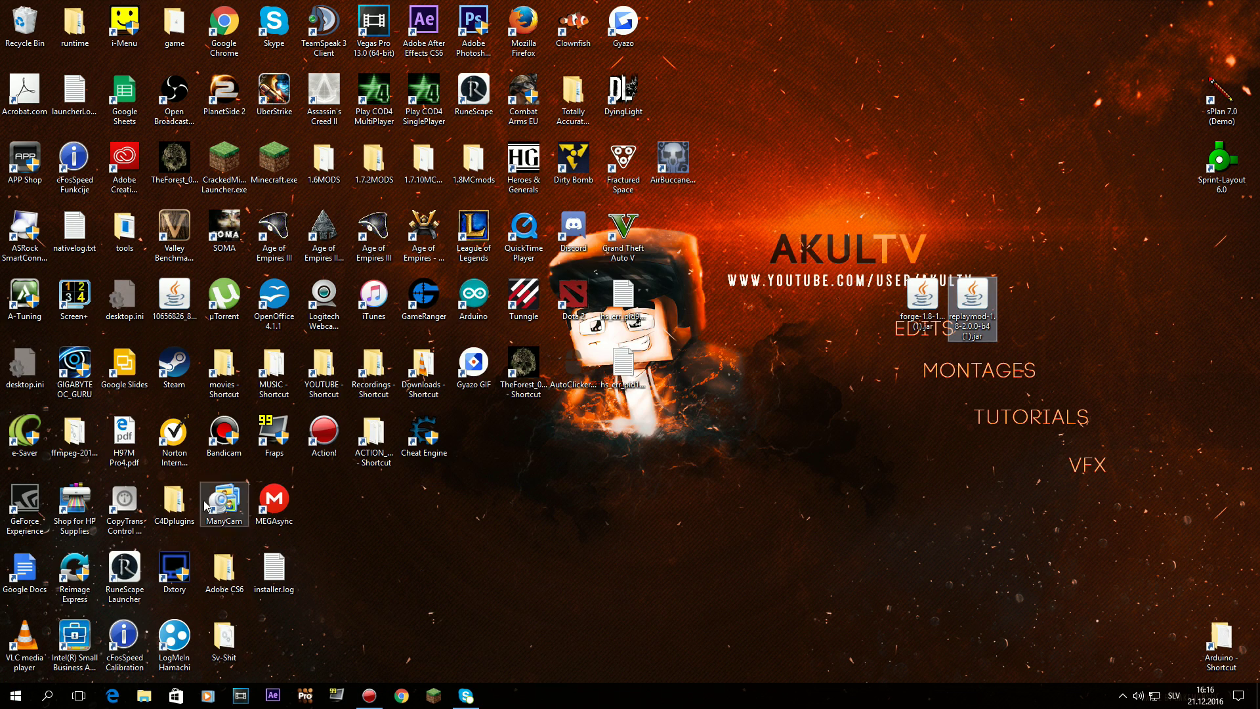
{"action": "left_click", "coordinate": [48, 696]}
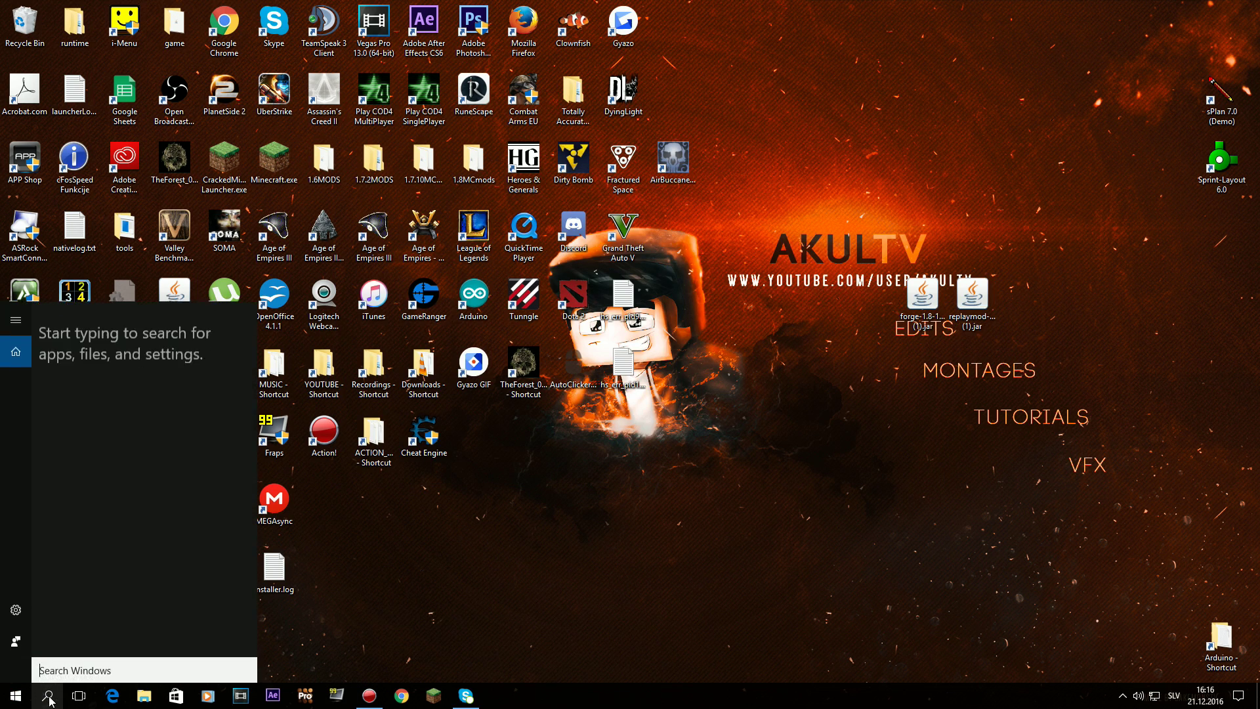
{"action": "left_click", "coordinate": [144, 695]}
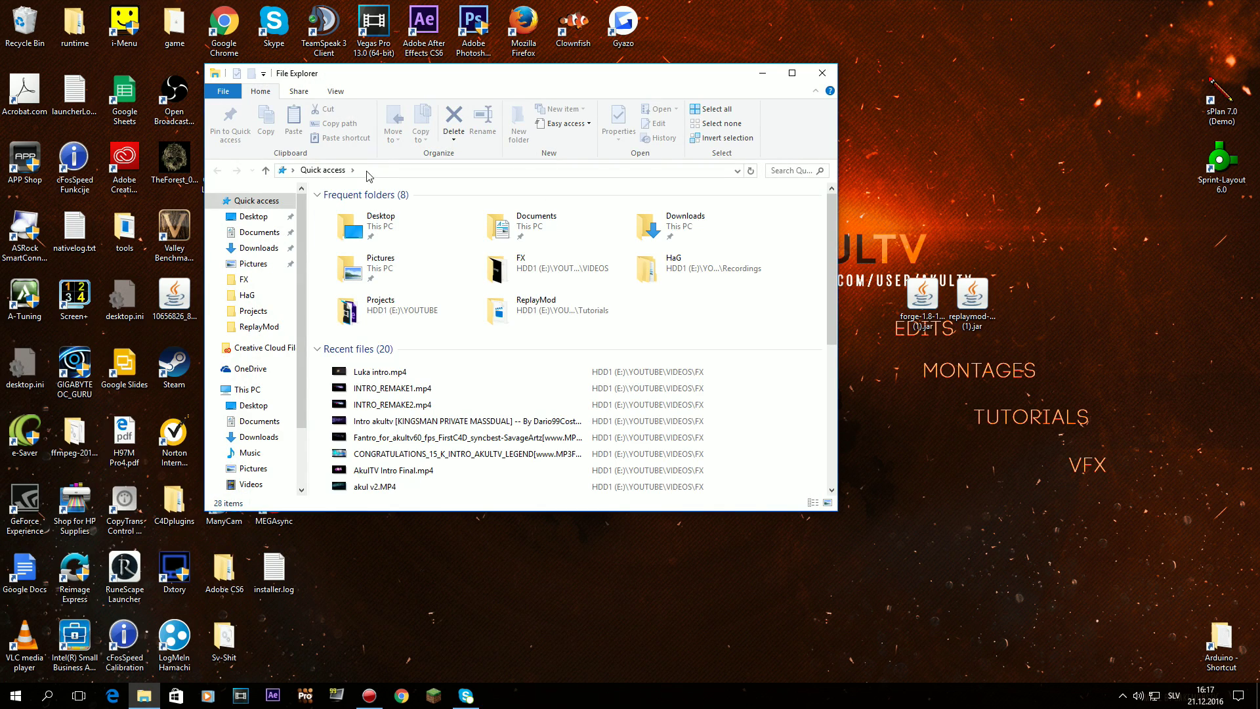
Go to %appdata% through the address bar and open the .minecraft folder
{"action": "left_click", "coordinate": [394, 170]}
{"action": "key", "text": "BackSpace"}
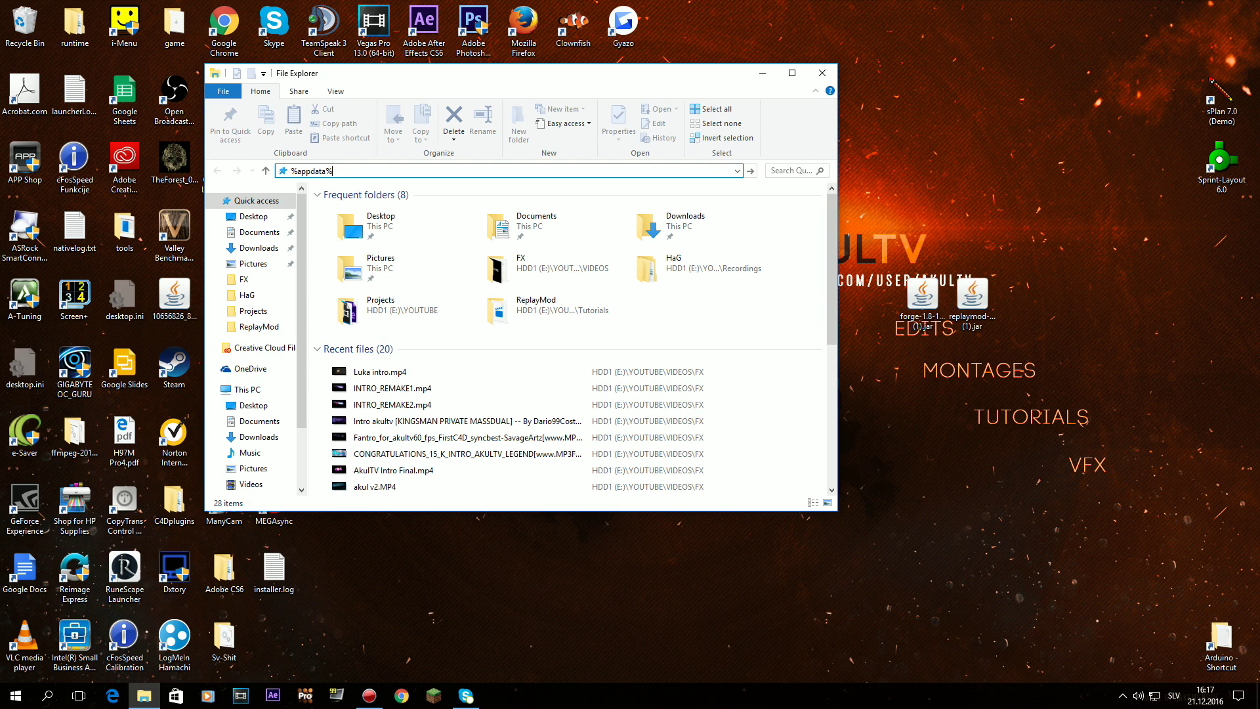
{"action": "key", "text": "Return"}
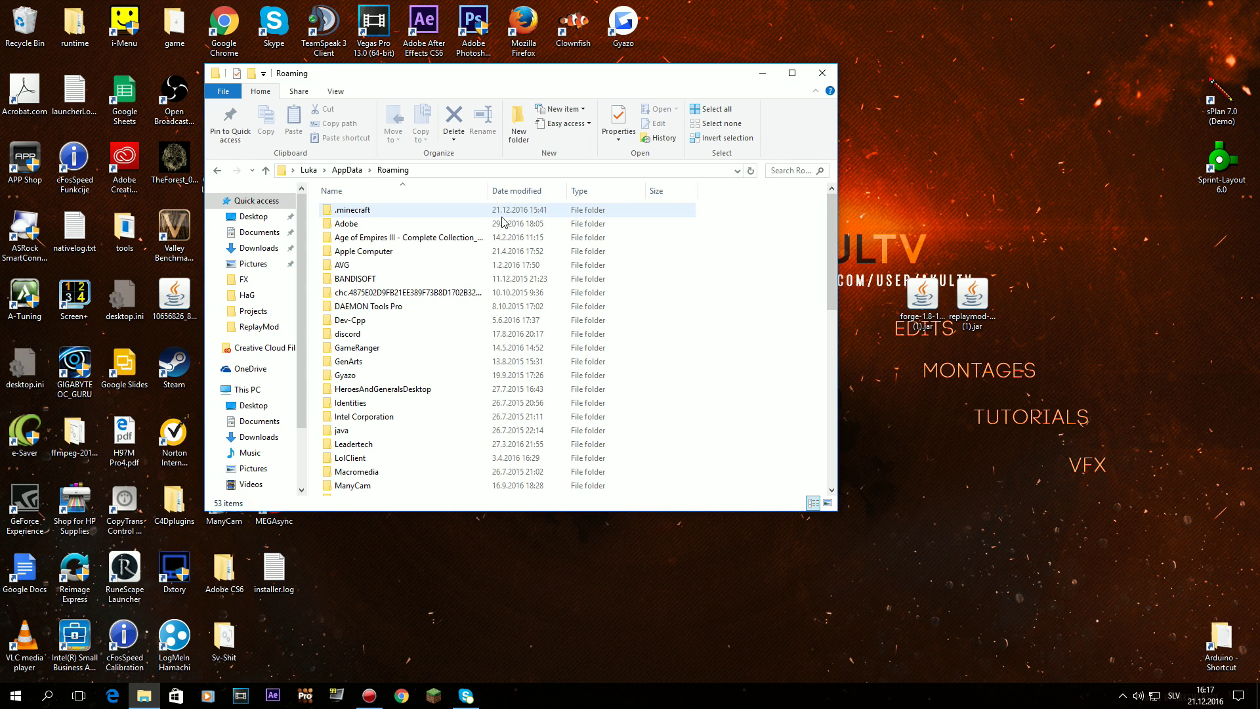
{"action": "left_click", "coordinate": [348, 211]}
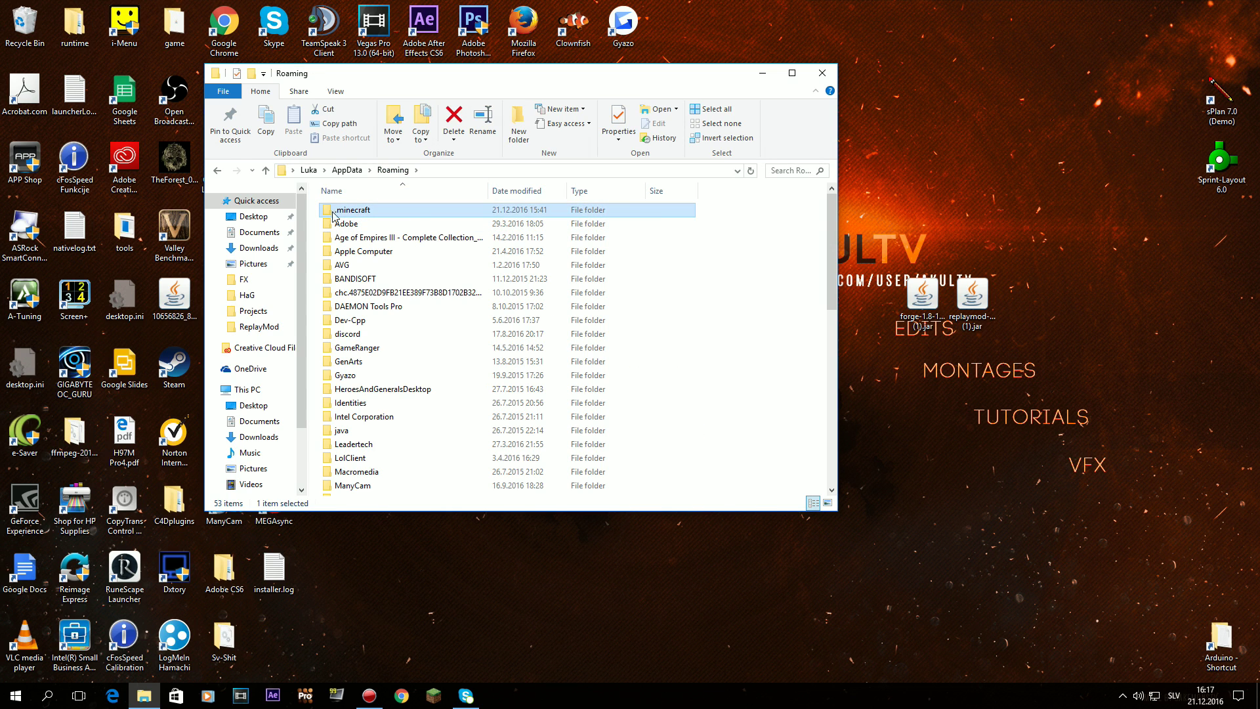
{"action": "double_click", "coordinate": [344, 212]}
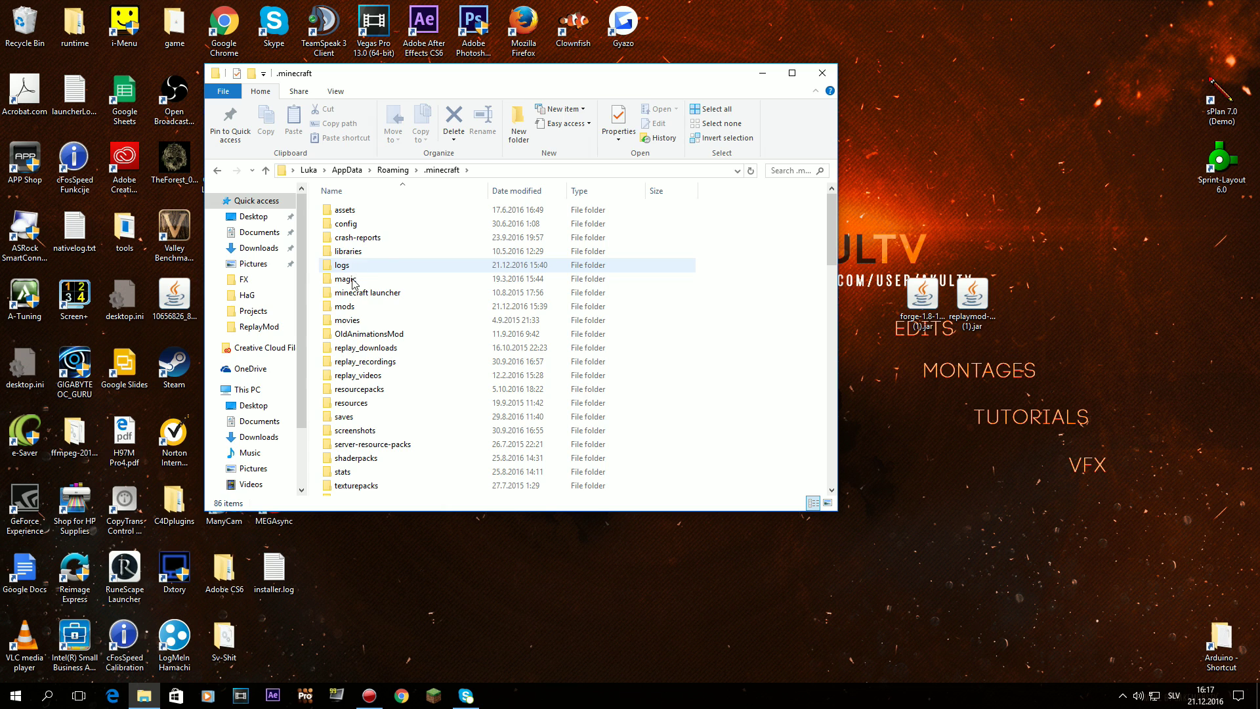
Create a new folder in .minecraft, decline merging it into mods, then delete it
{"action": "left_click", "coordinate": [346, 307]}
{"action": "scroll", "coordinate": [347, 288], "scroll_direction": "down", "scroll_amount": 1}
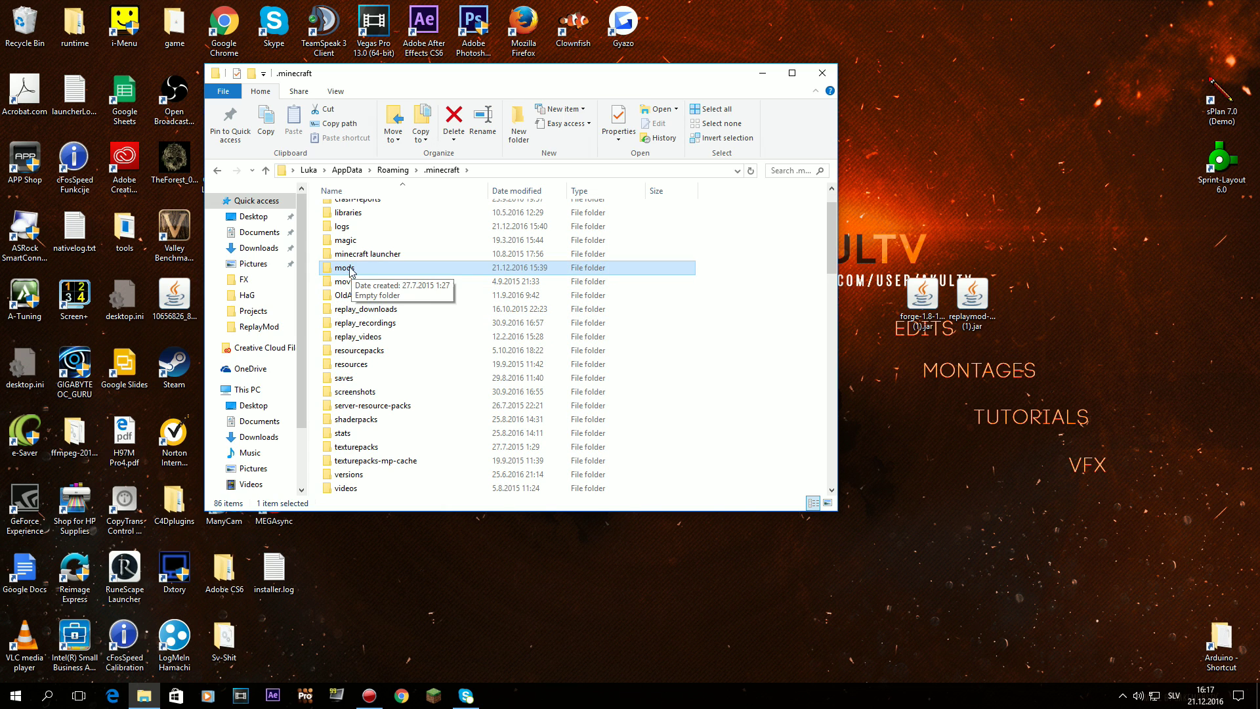
{"action": "right_click", "coordinate": [755, 285]}
{"action": "mouse_move", "coordinate": [853, 442]}
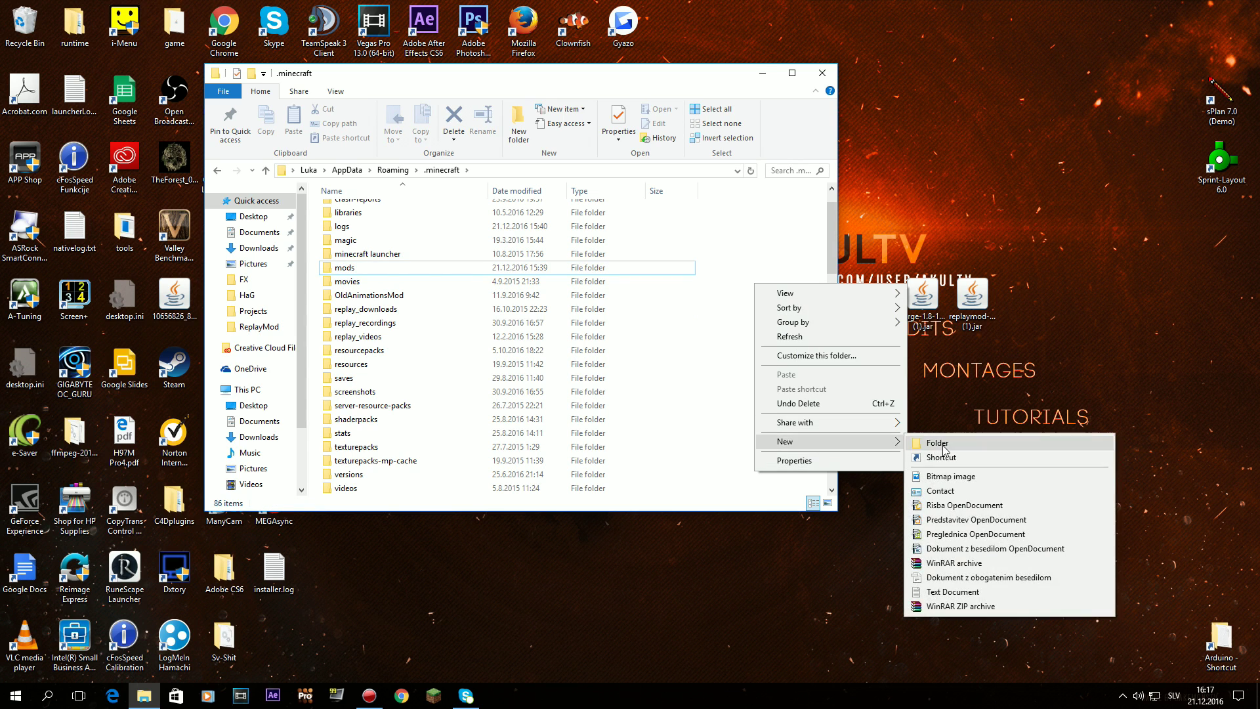
{"action": "left_click", "coordinate": [939, 443]}
{"action": "type", "text": "mods"}
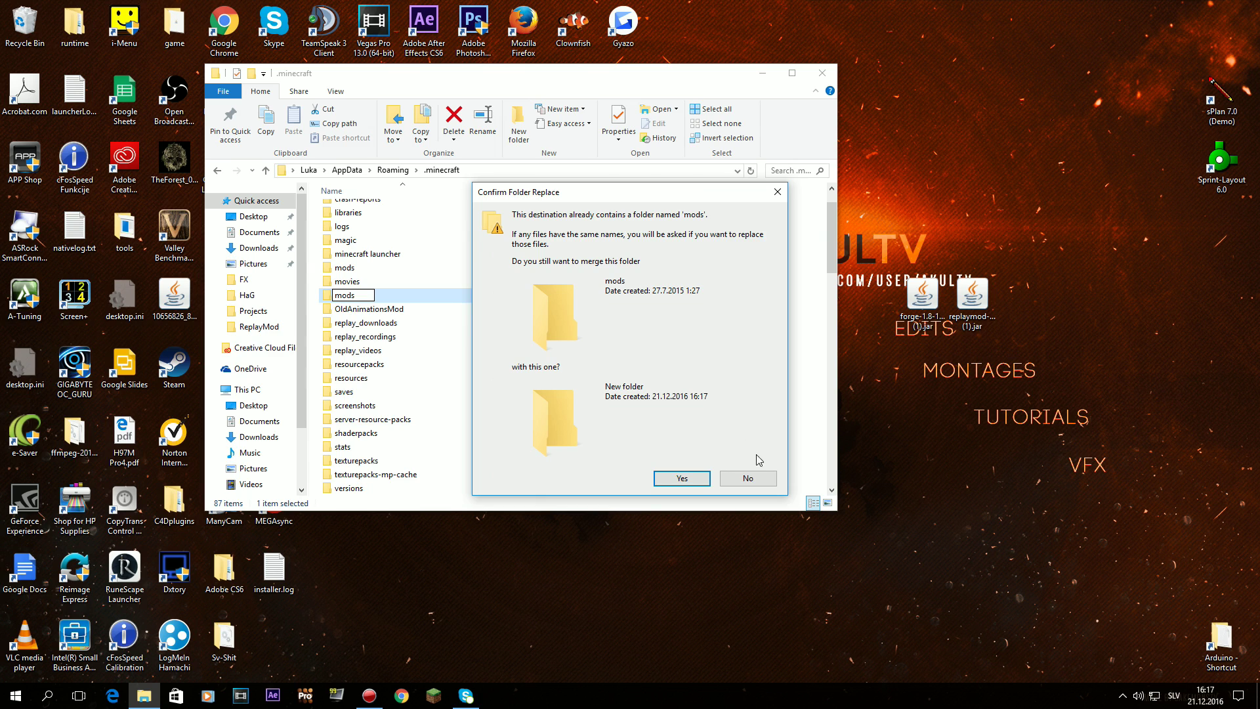
{"action": "left_click", "coordinate": [749, 479]}
{"action": "key", "text": "Delete"}
{"action": "left_click", "coordinate": [659, 403]}
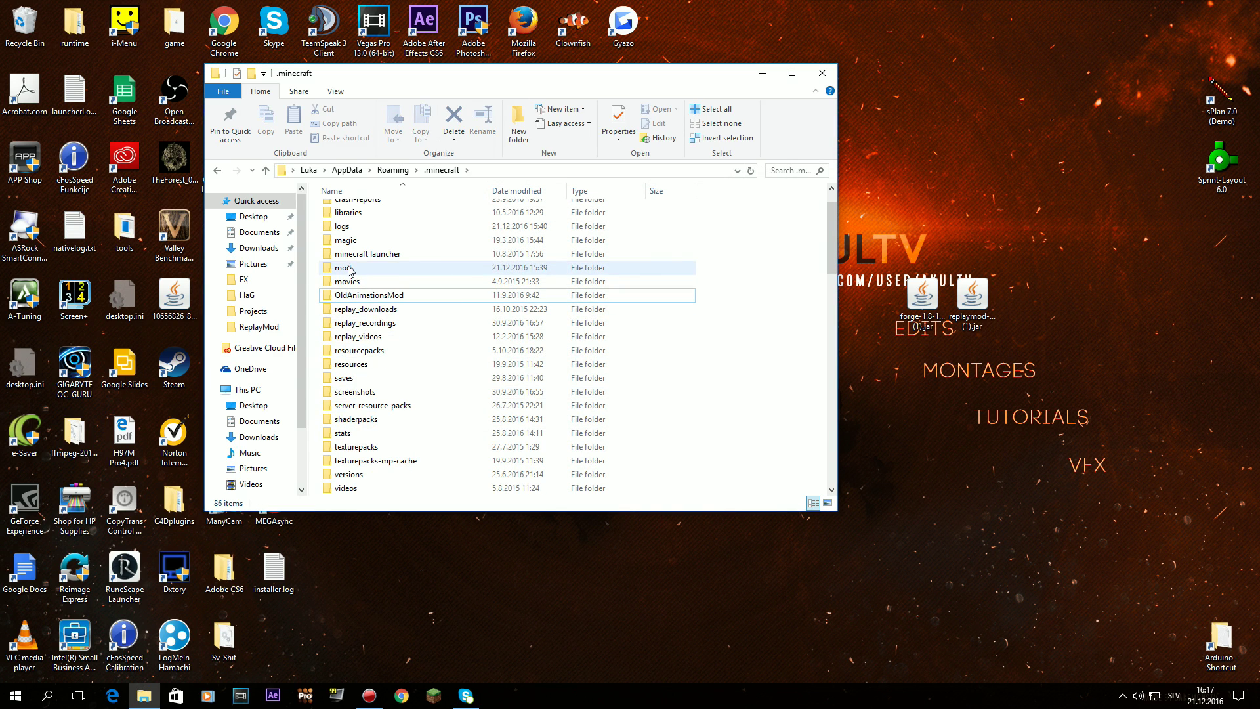
Move the replaymod jar from the desktop into the mods folder and close Explorer
{"action": "double_click", "coordinate": [350, 269]}
{"action": "left_click_drag", "start_coordinate": [972, 300], "coordinate": [458, 277]}
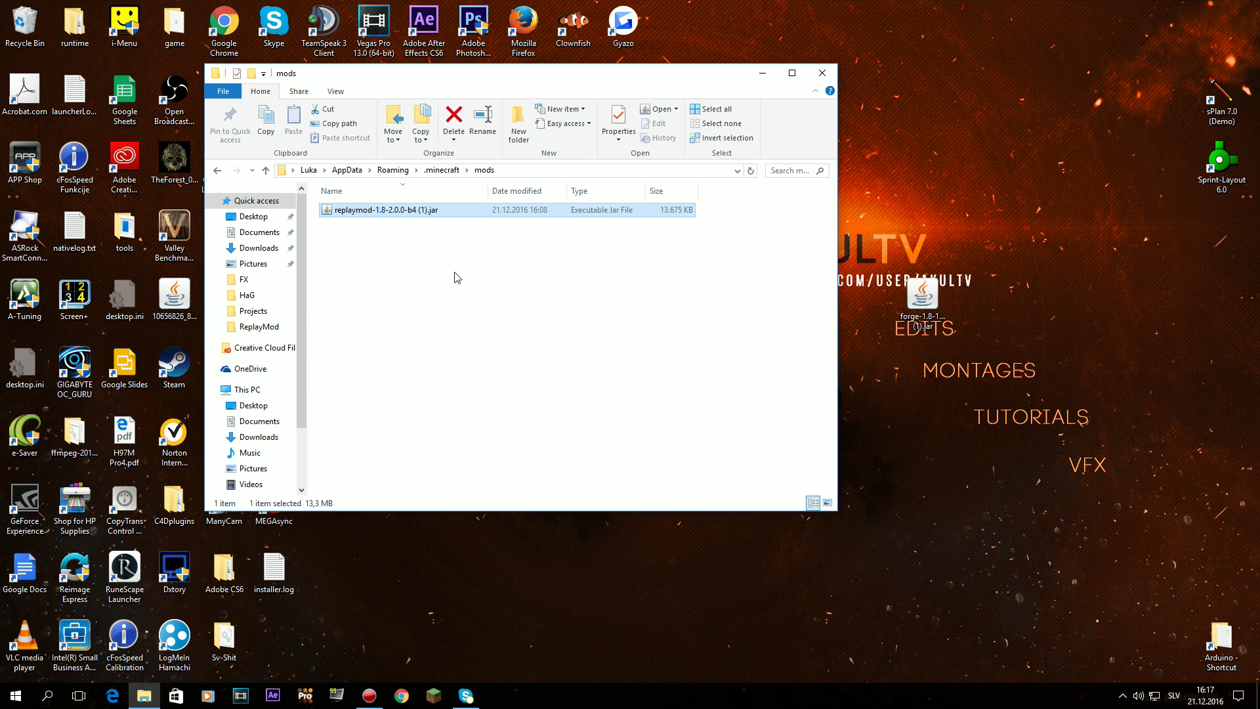
{"action": "left_click", "coordinate": [487, 287]}
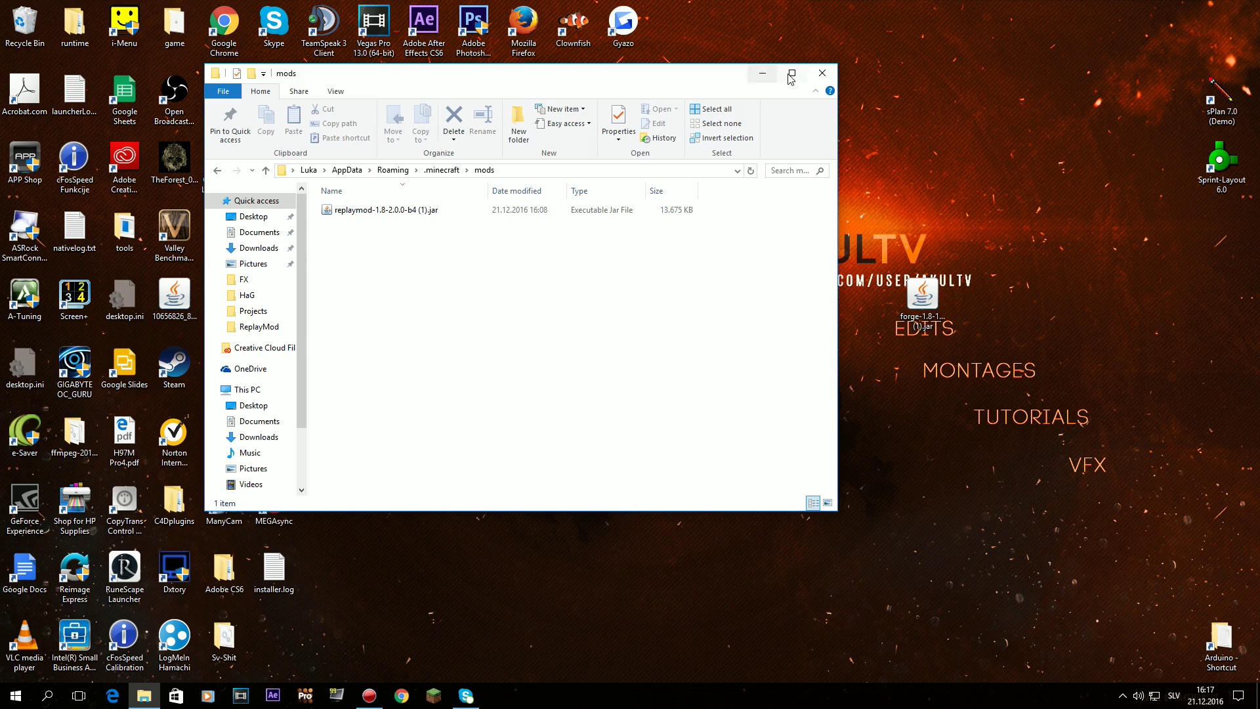
{"action": "left_click", "coordinate": [823, 73]}
{"action": "left_click_drag", "start_coordinate": [782, 353], "coordinate": [942, 520]}
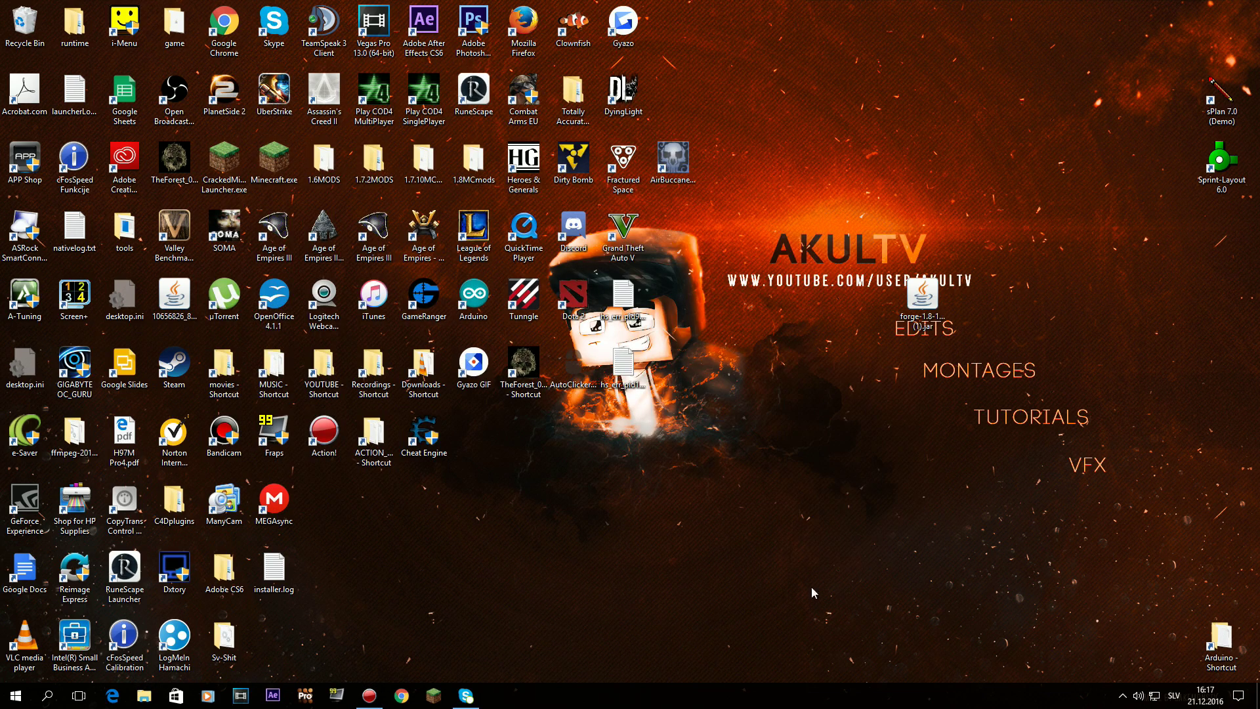
Switch the launcher profile to release 1.8-Forge11.14.3.1450, save it, and launch the game
{"action": "left_click", "coordinate": [434, 697]}
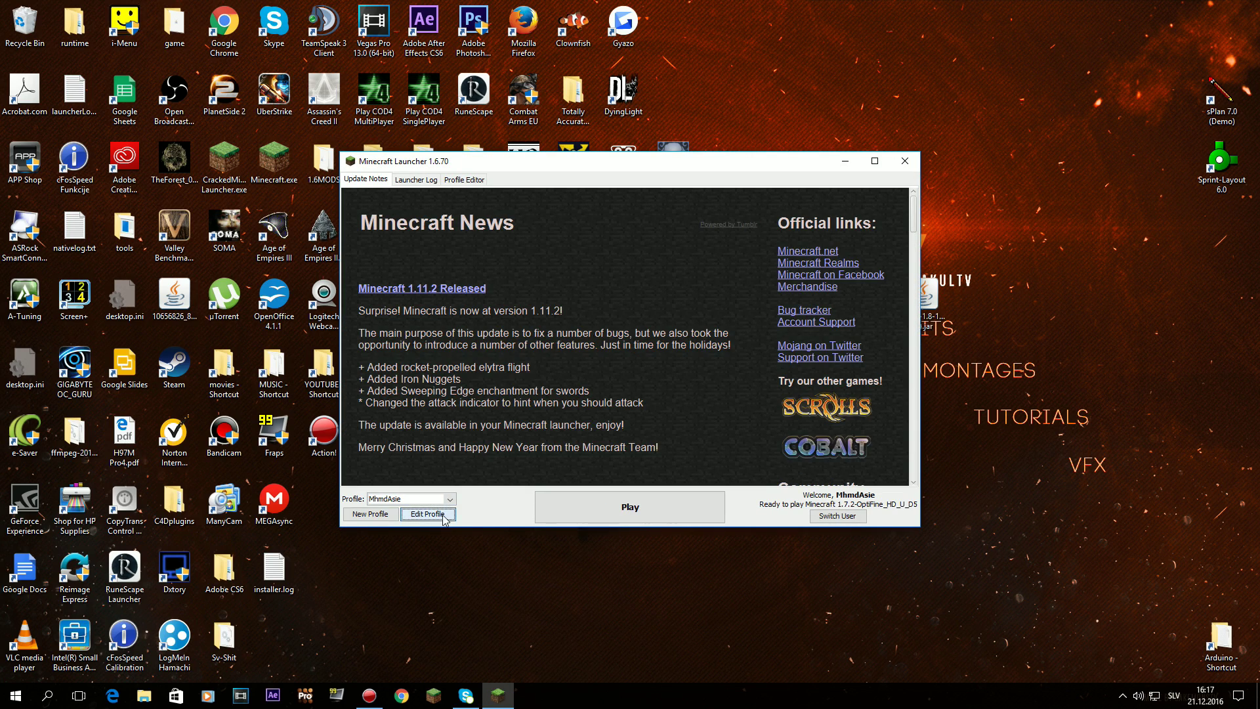
{"action": "left_click", "coordinate": [428, 514]}
{"action": "left_click", "coordinate": [512, 396]}
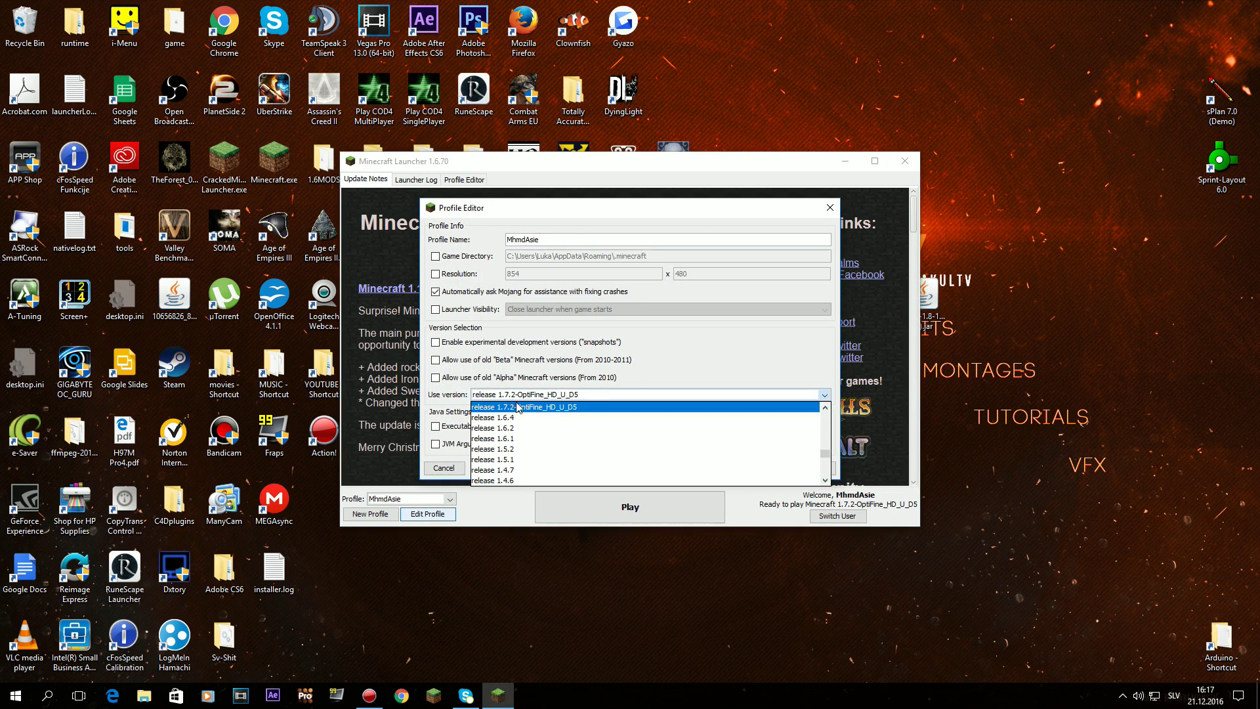
{"action": "scroll", "coordinate": [522, 453], "scroll_direction": "down", "scroll_amount": 5}
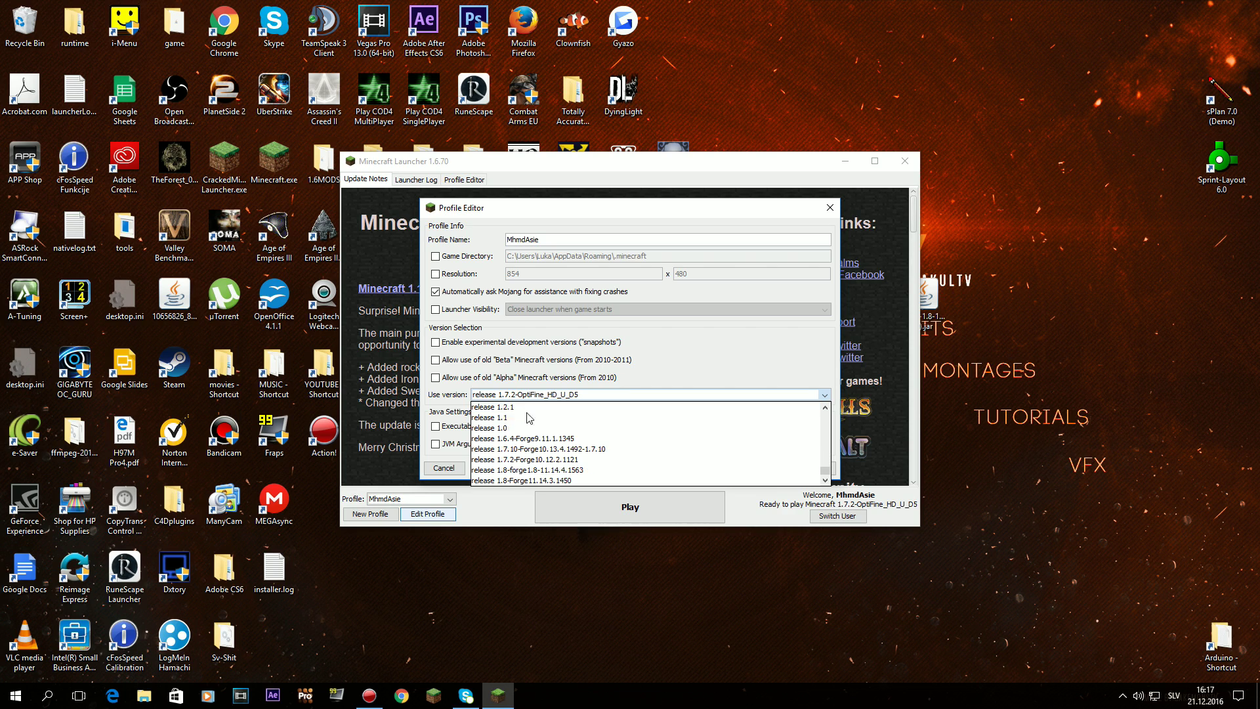
{"action": "left_click", "coordinate": [507, 481]}
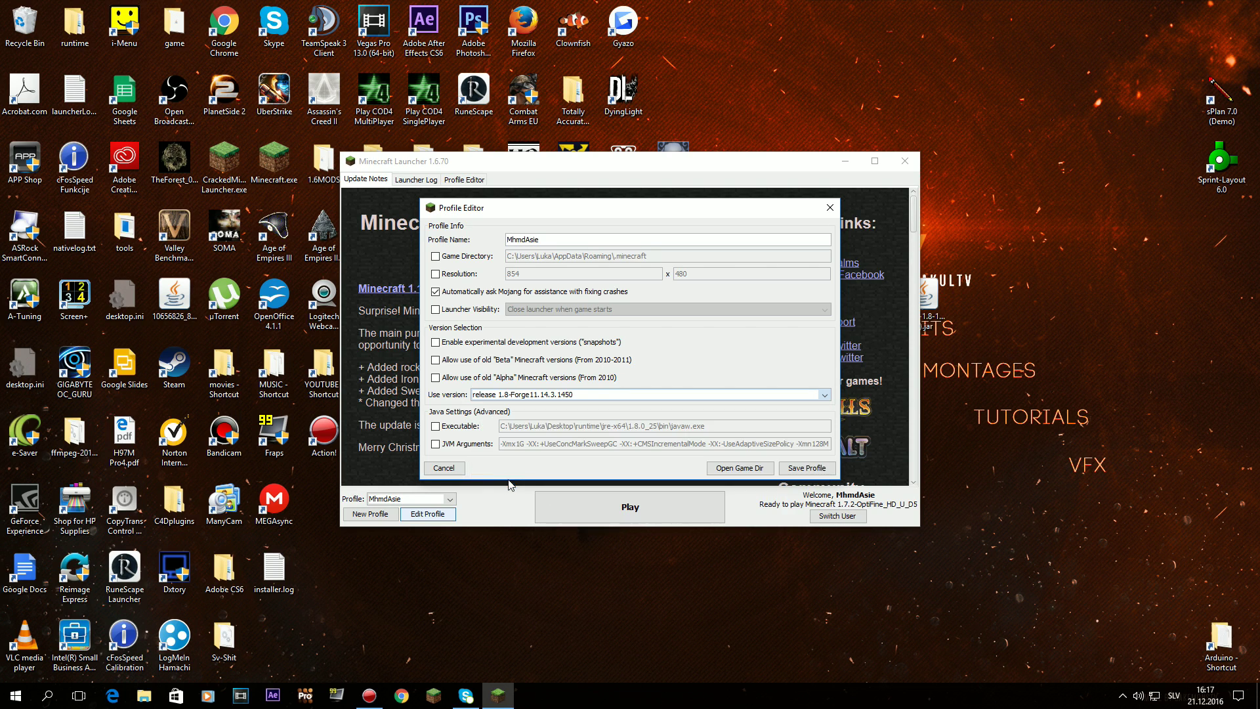
{"action": "left_click", "coordinate": [805, 469]}
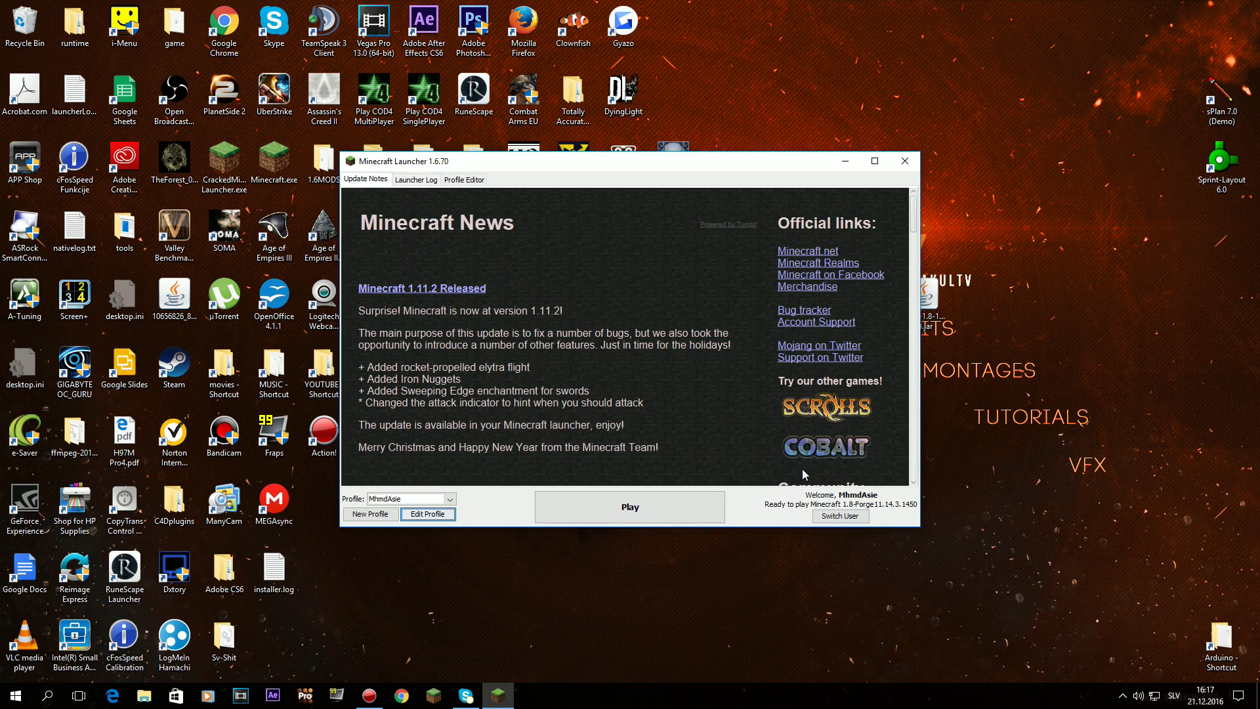
{"action": "left_click", "coordinate": [588, 510]}
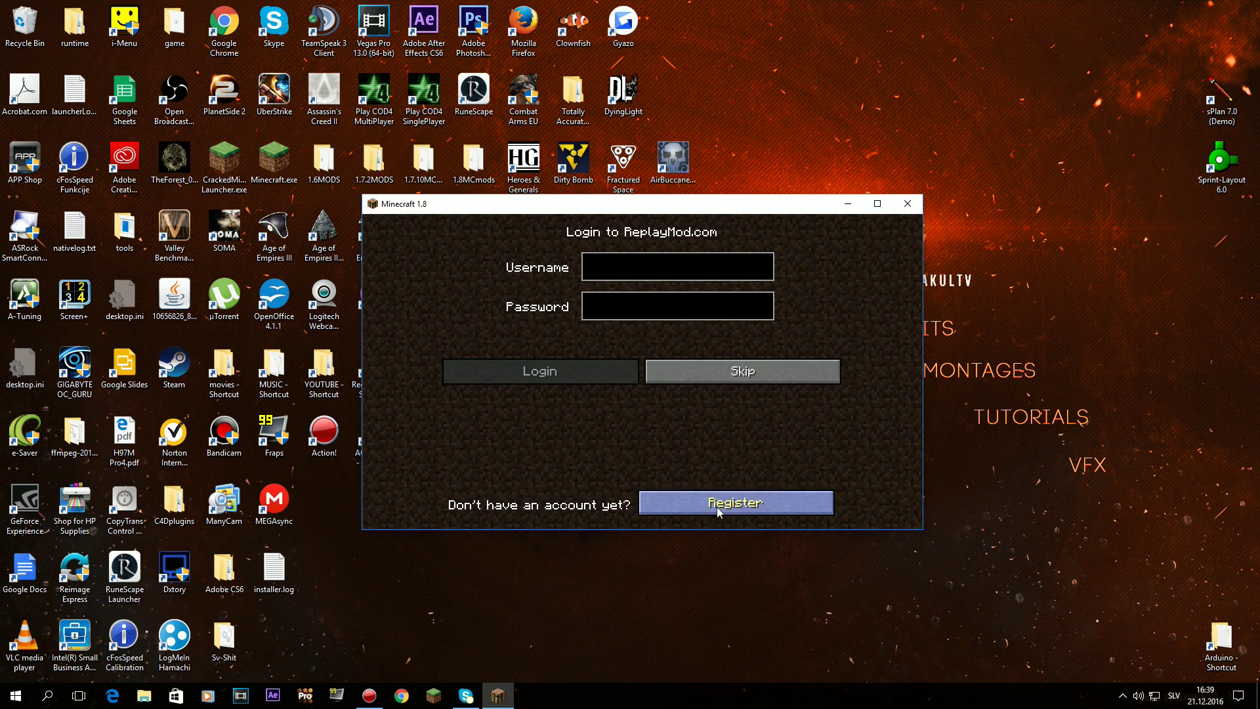
Skip the ReplayMod.com login, maximize the game, and create a Survival world named New World
{"action": "left_click", "coordinate": [728, 374]}
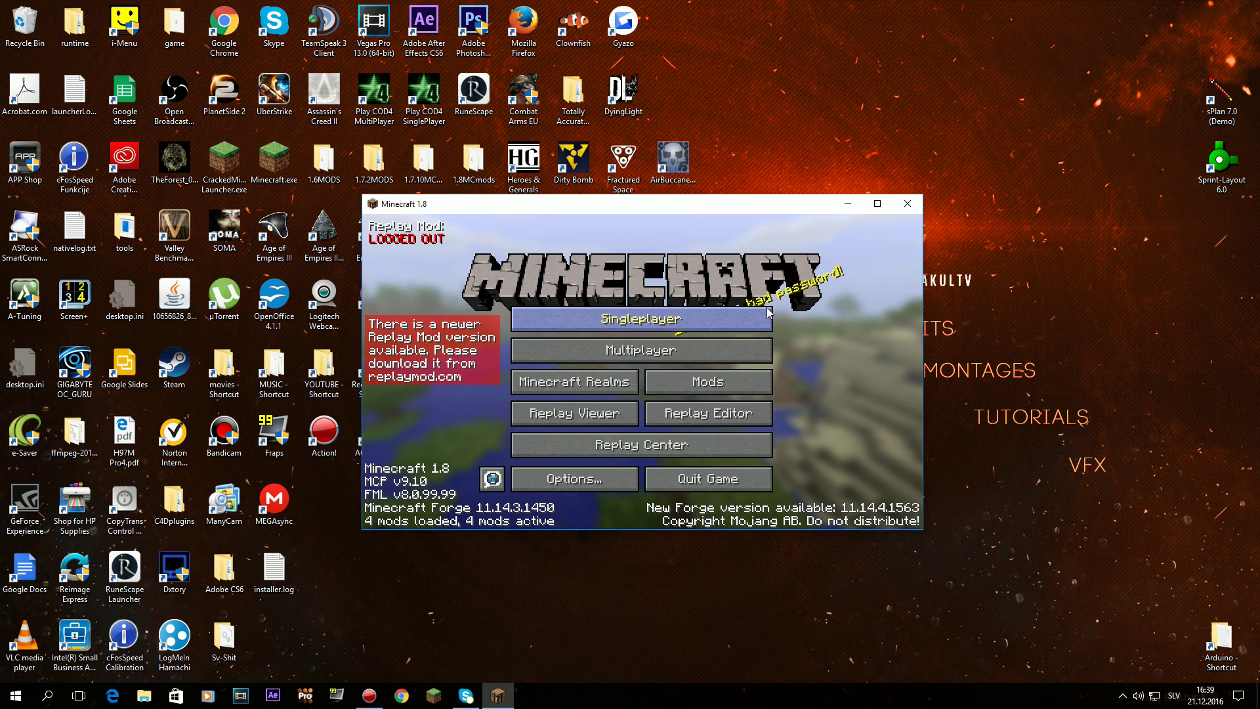
{"action": "left_click", "coordinate": [877, 204]}
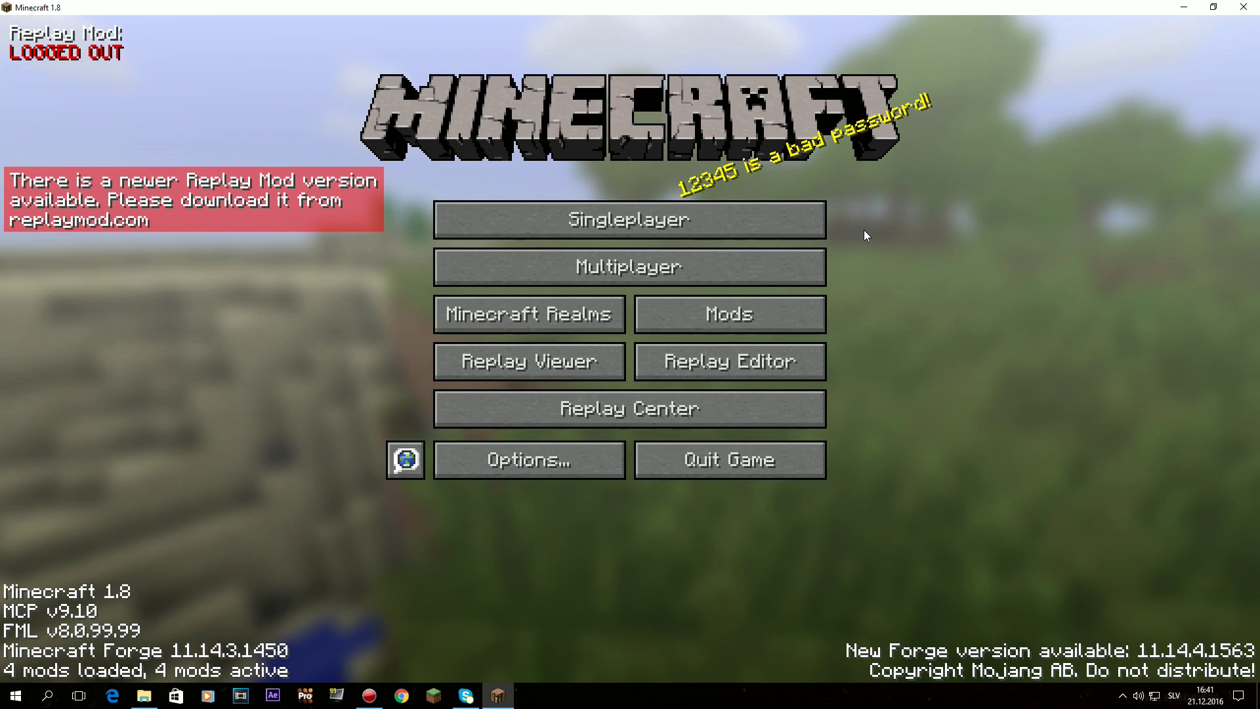
{"action": "left_click", "coordinate": [663, 217]}
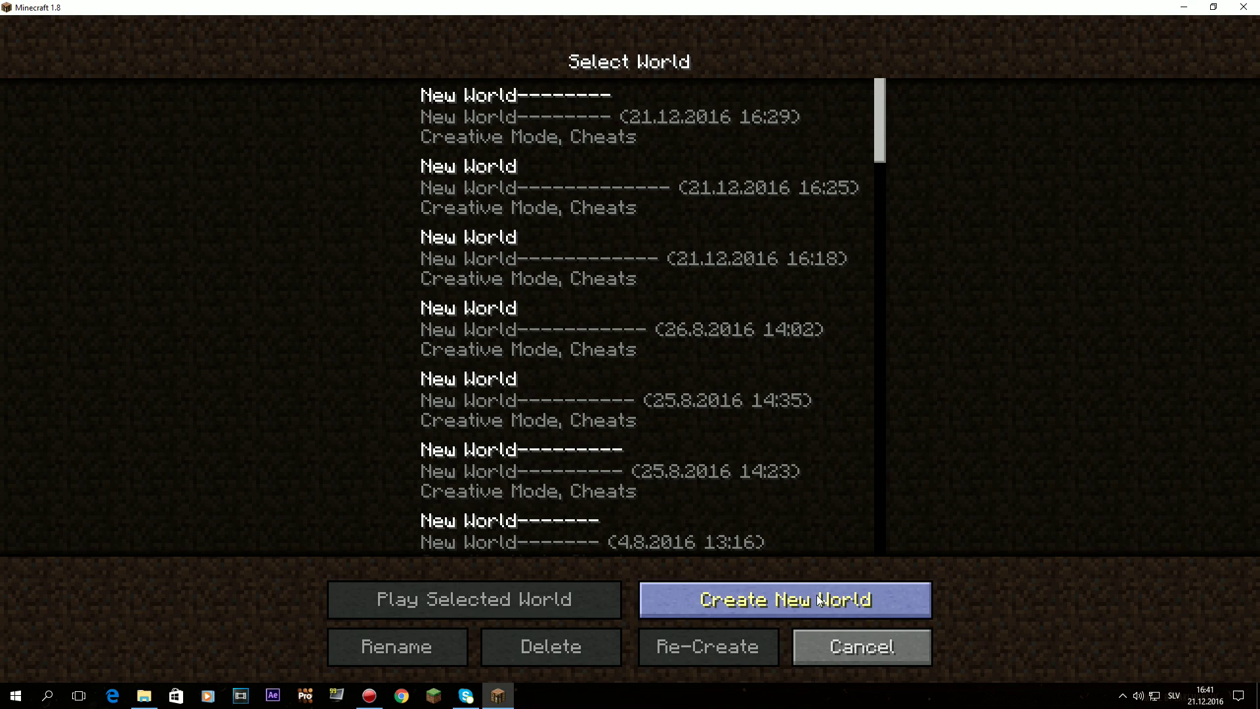
{"action": "left_click", "coordinate": [775, 601]}
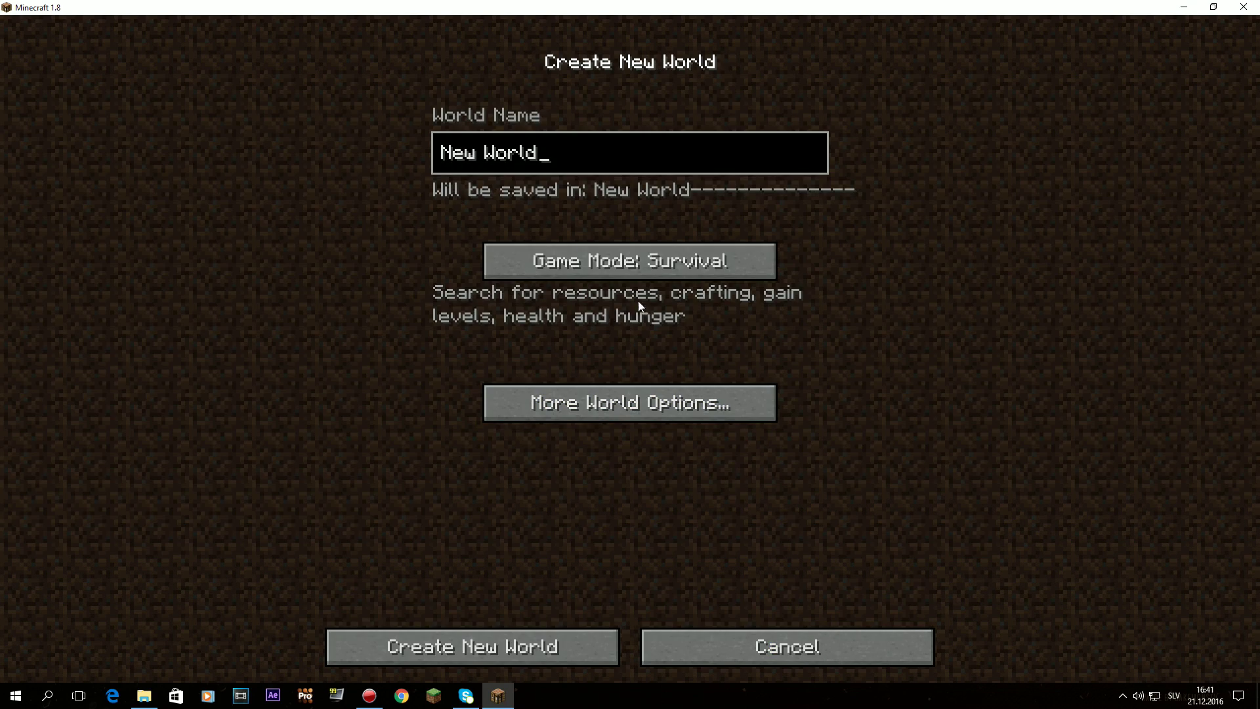
{"action": "left_click", "coordinate": [550, 650]}
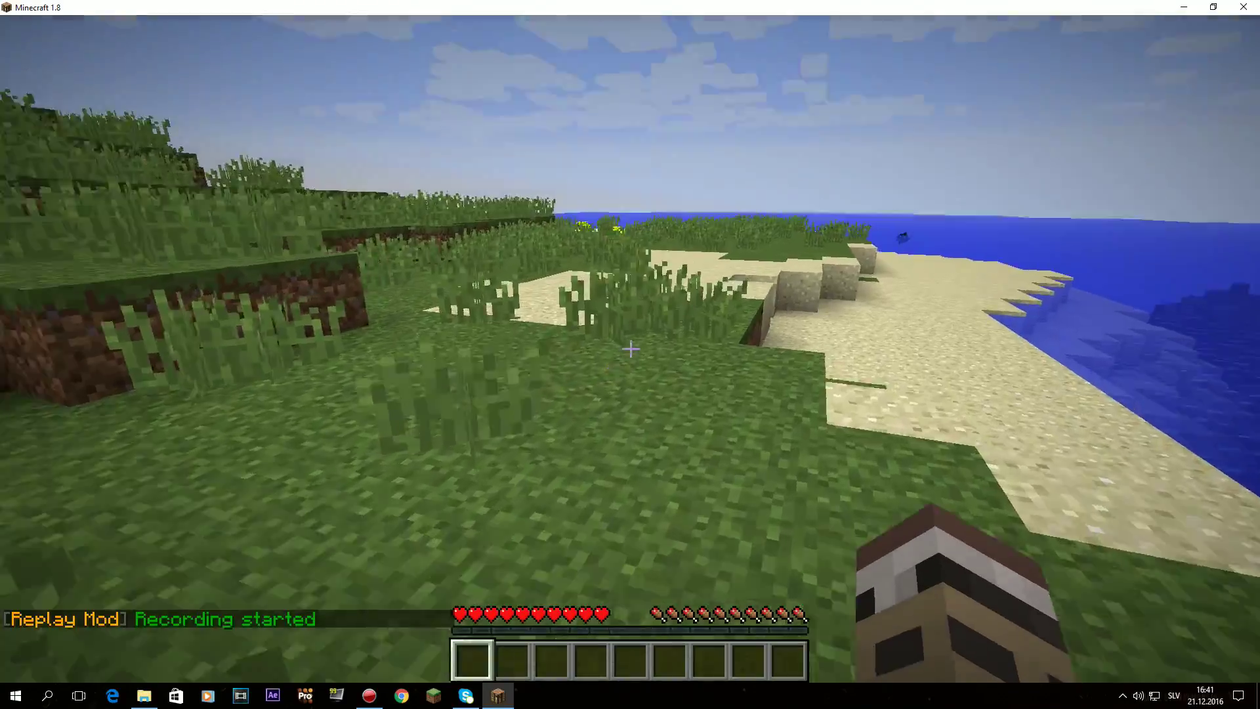
Cycle through the F5 camera views, then mine two sand blocks and place one back down
{"action": "key", "text": "F5"}
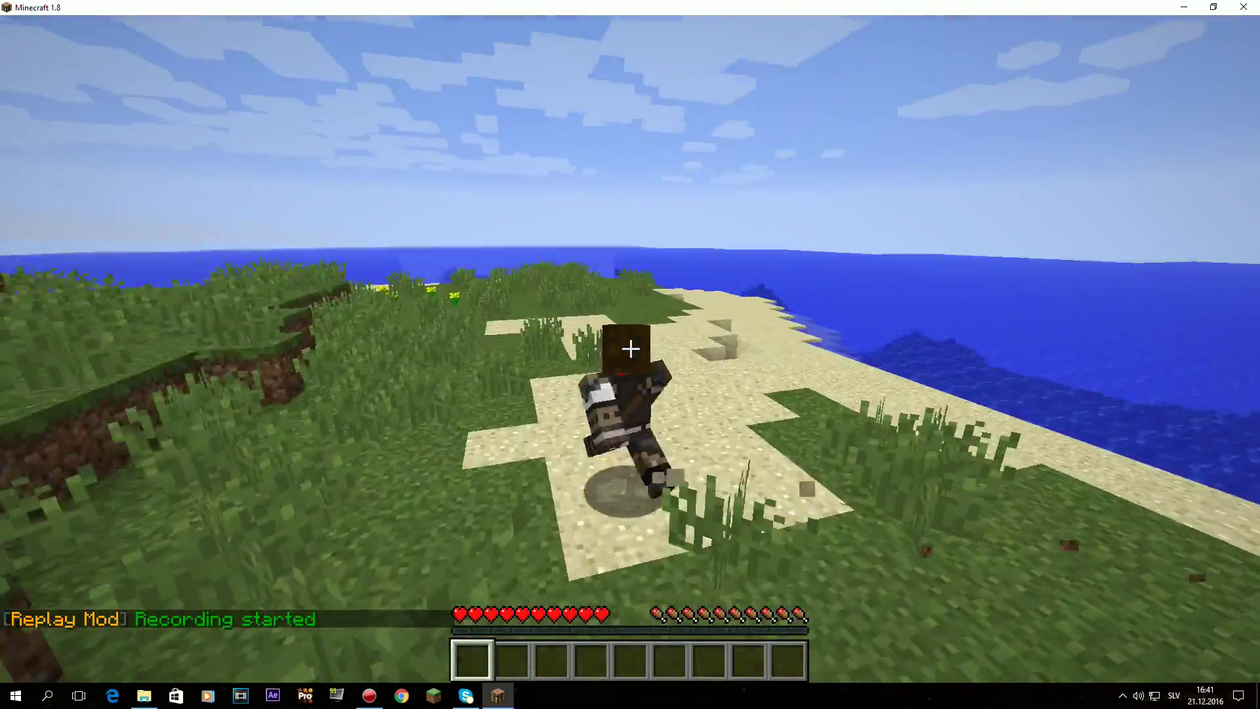
{"action": "key", "text": "F5"}
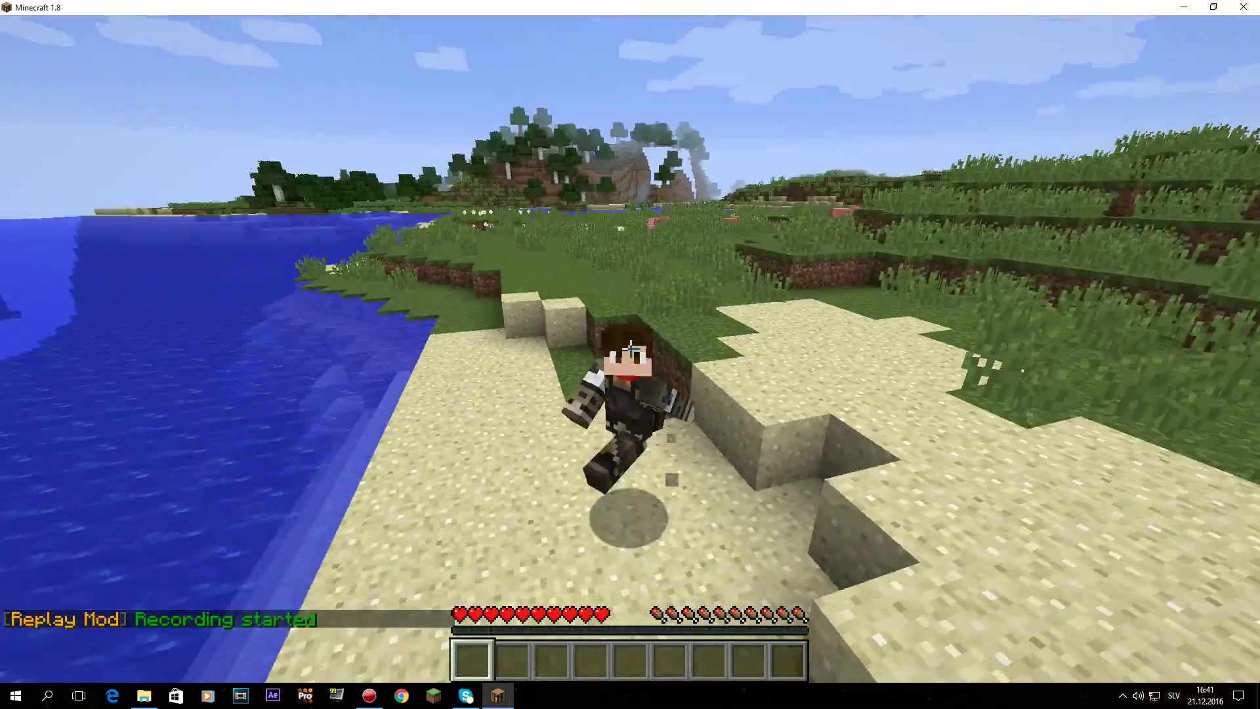
{"action": "key", "text": "F5"}
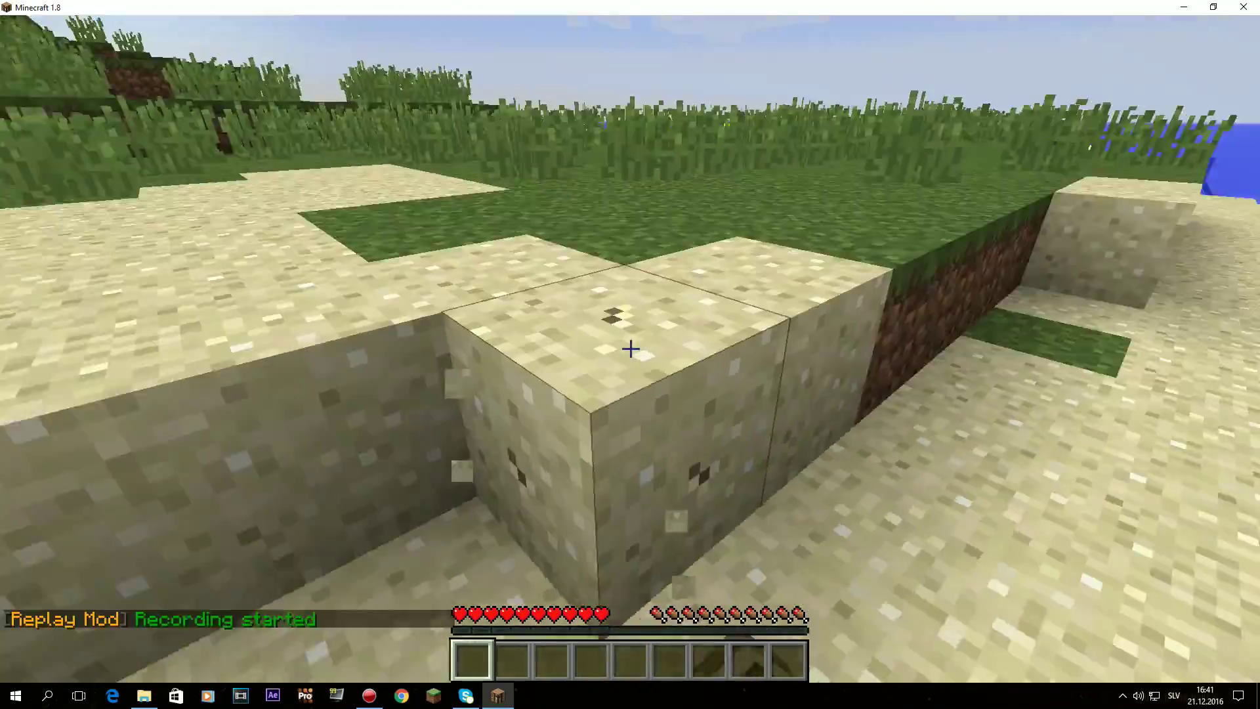
{"action": "left_click", "coordinate": [630, 348]}
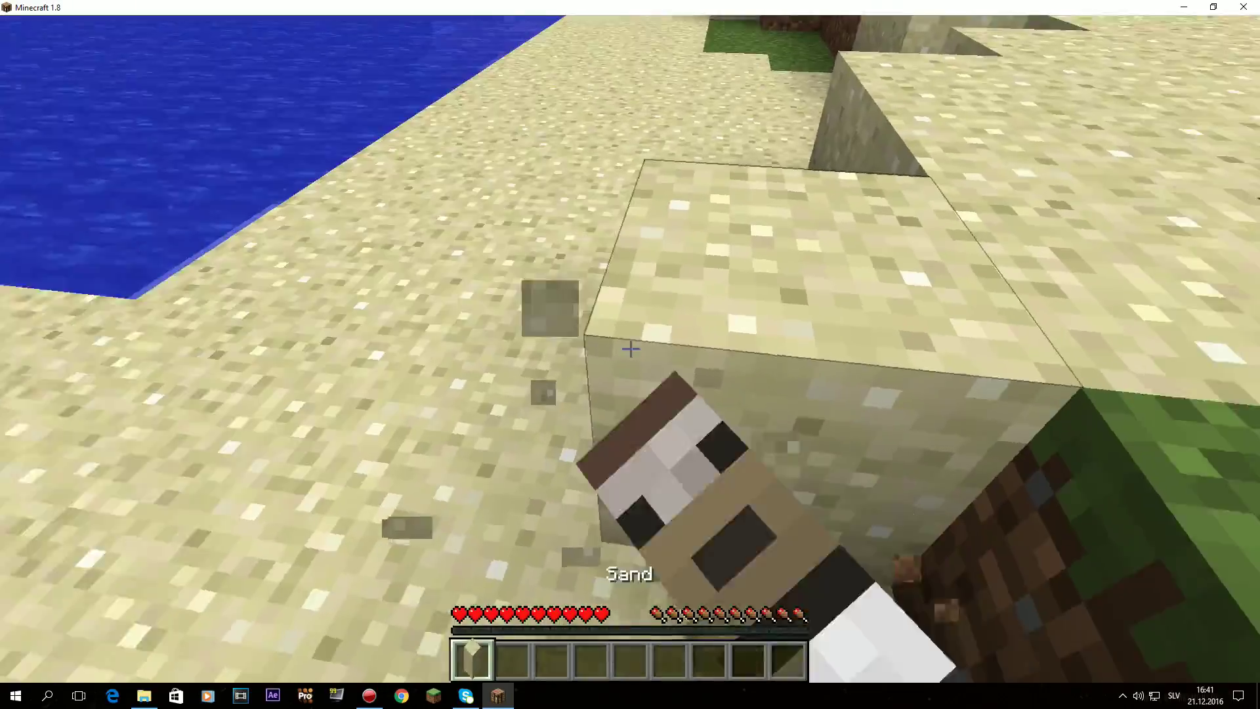
{"action": "left_click", "coordinate": [630, 349]}
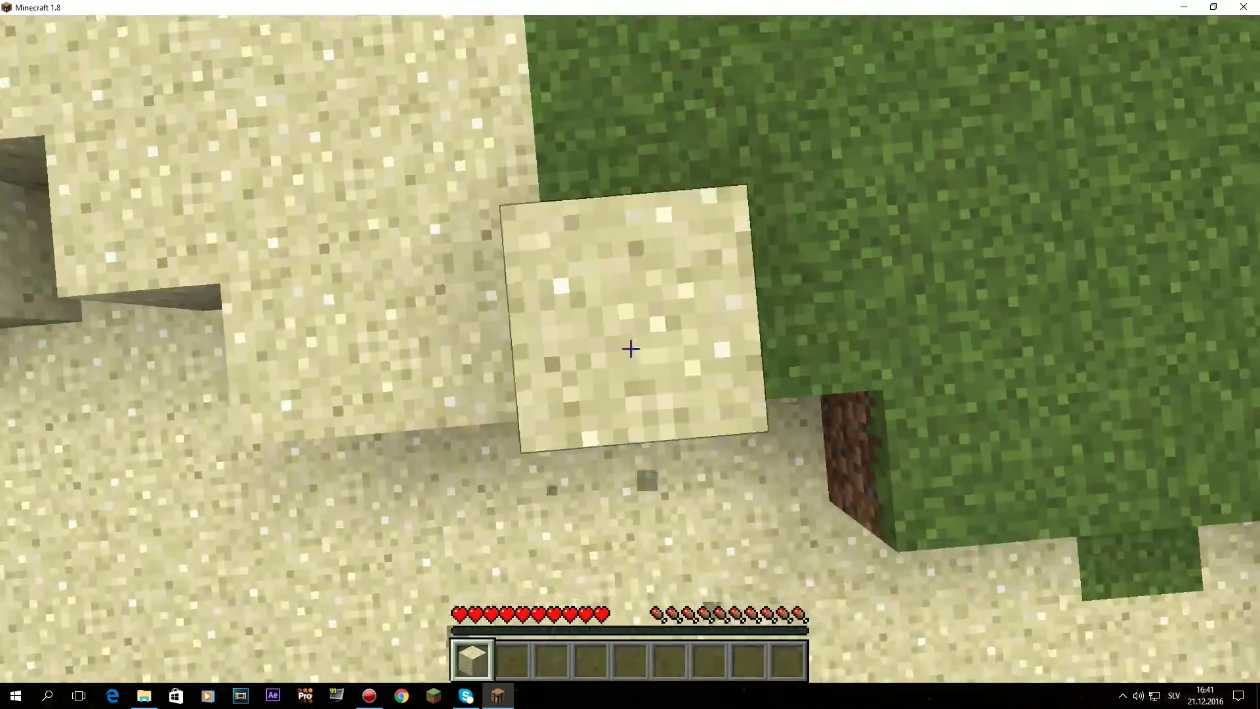
{"action": "right_click", "coordinate": [630, 349]}
Cycle the F5 views again, step off the sand pillar, and save and quit to title
{"action": "key", "text": "F5"}
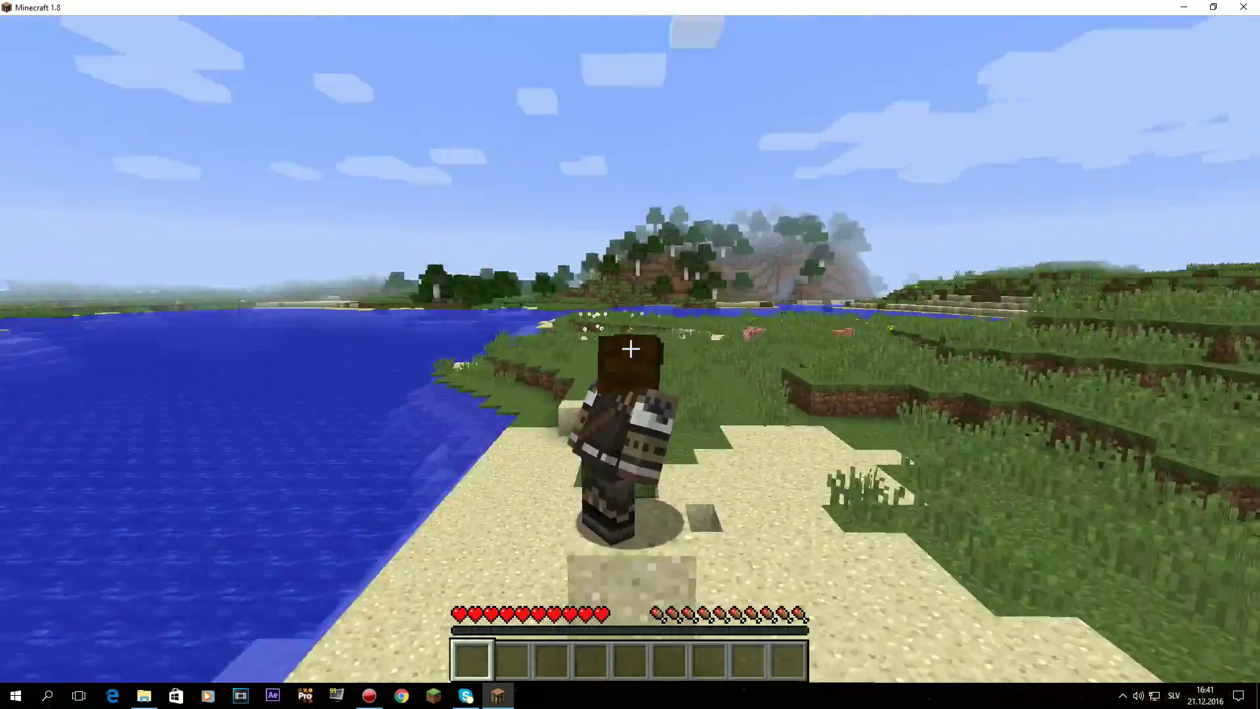
{"action": "key", "text": "F5"}
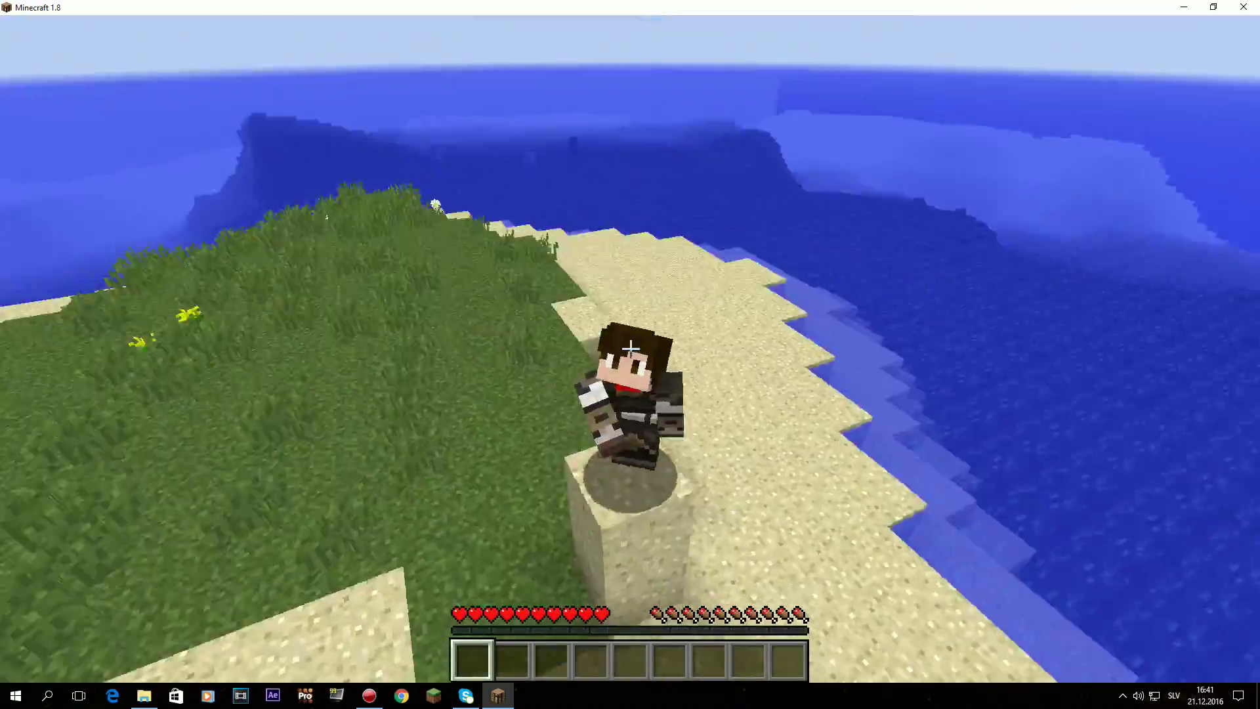
{"action": "key", "text": "F5"}
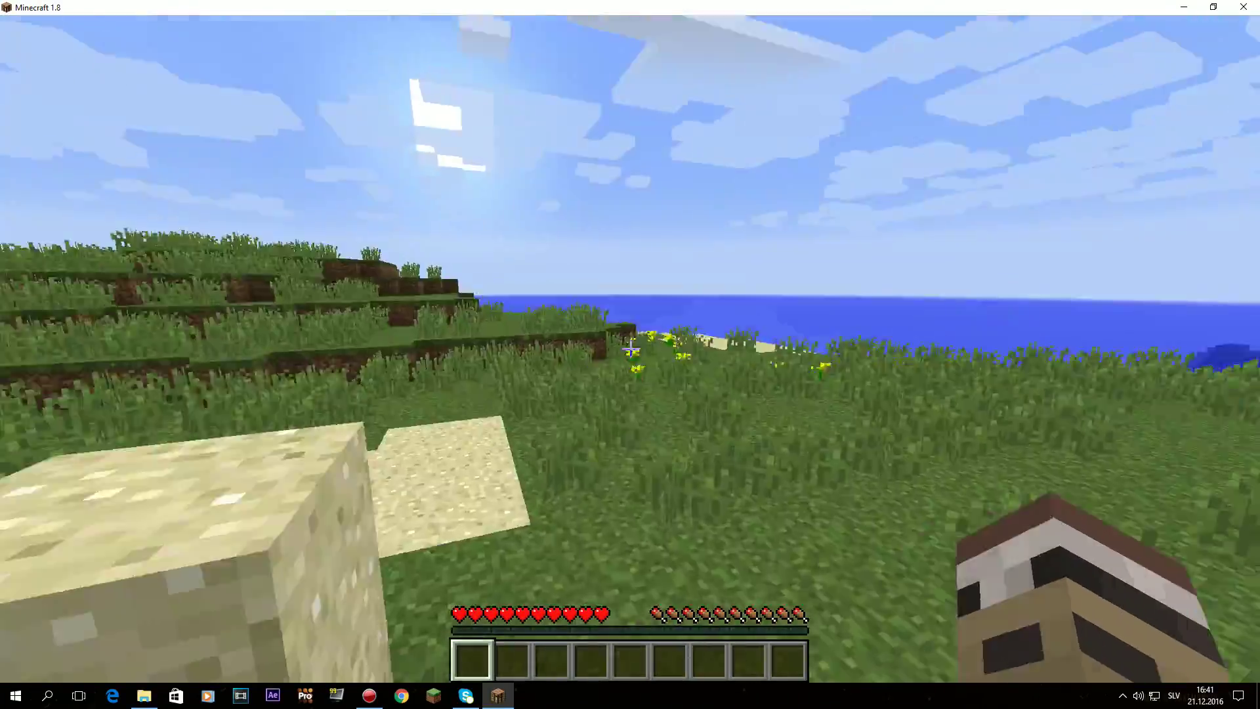
{"action": "key", "text": "w"}
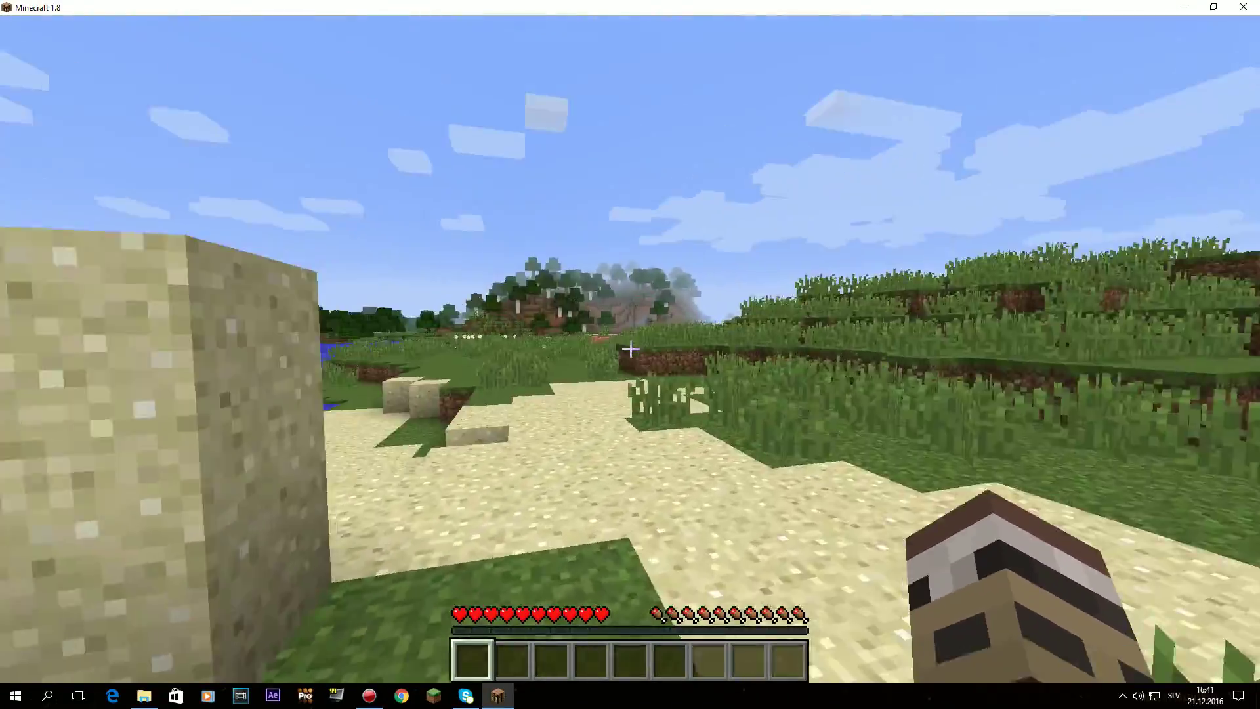
{"action": "key", "text": "Escape"}
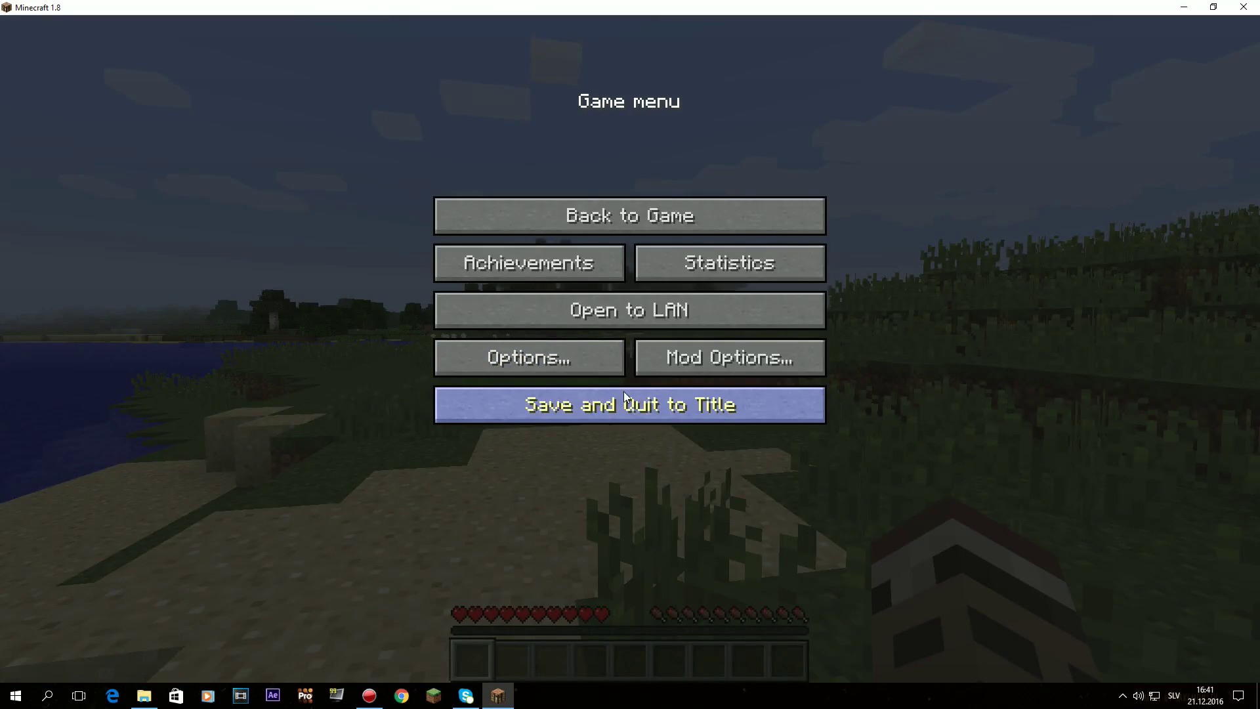
{"action": "left_click", "coordinate": [625, 399]}
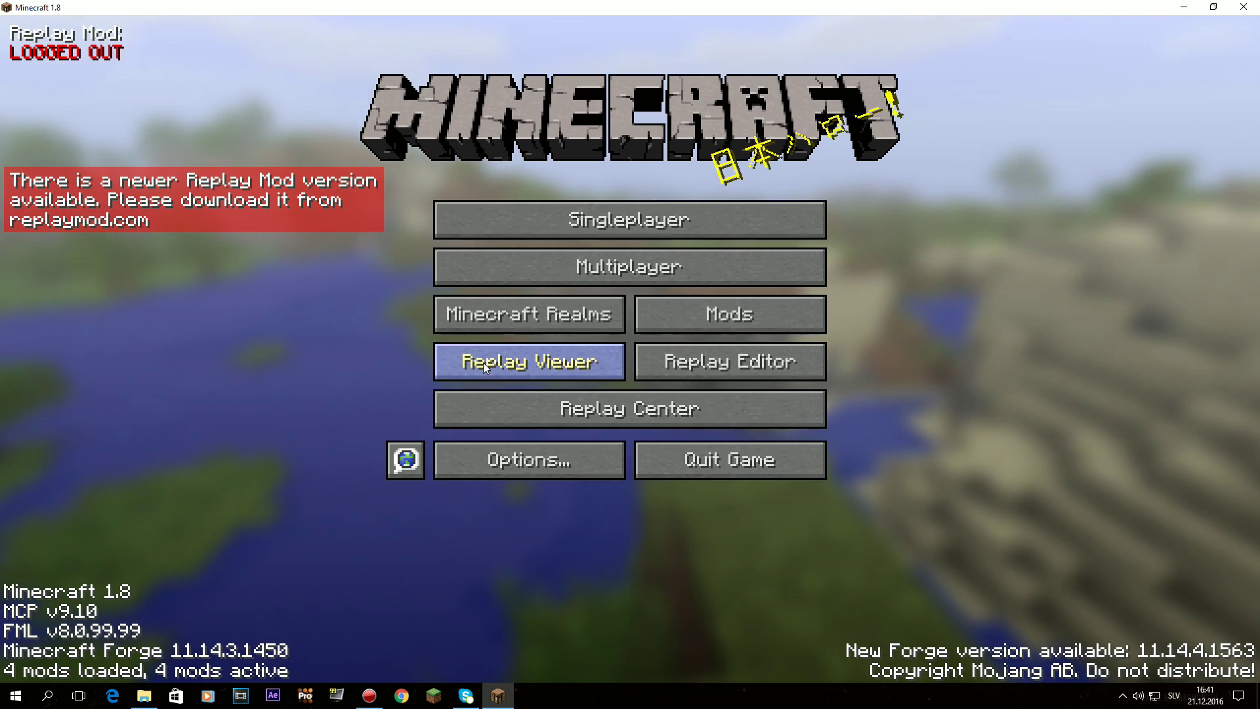
Open the Replay Viewer and scroll through the list of saved replays
{"action": "left_click", "coordinate": [508, 362]}
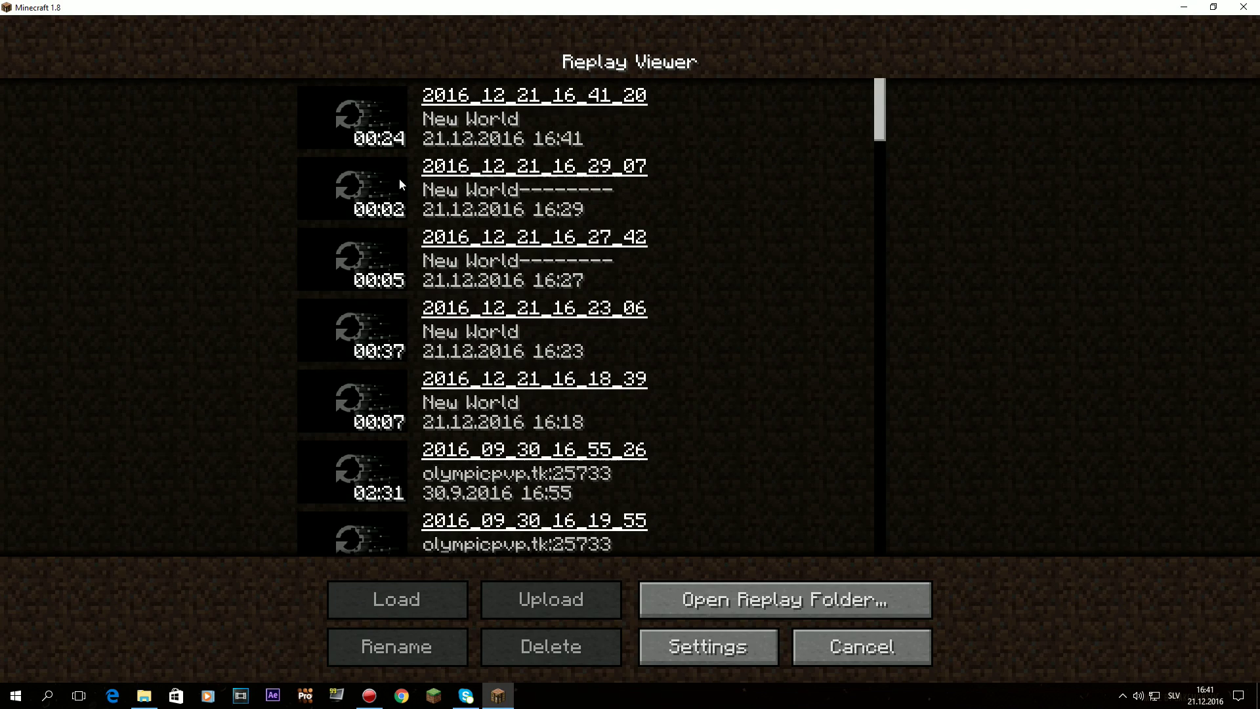
{"action": "scroll", "coordinate": [398, 112], "scroll_direction": "down", "scroll_amount": 5}
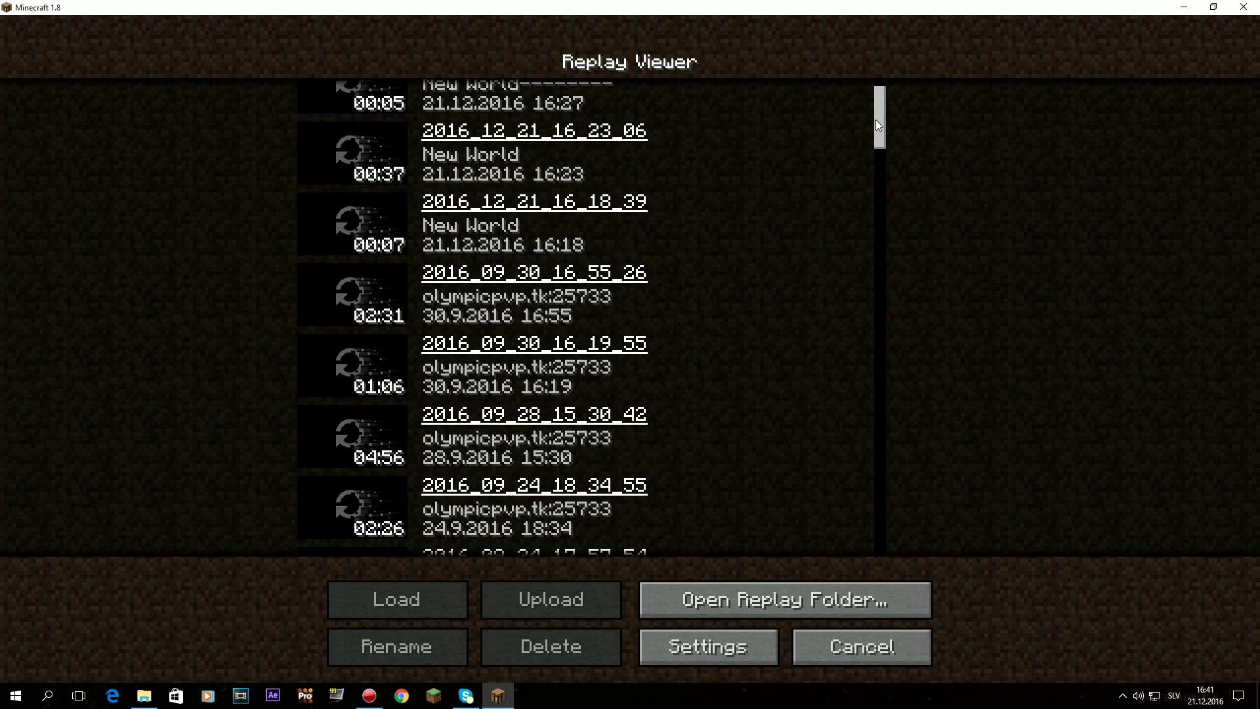
{"action": "scroll", "coordinate": [877, 223], "scroll_direction": "down", "scroll_amount": 15}
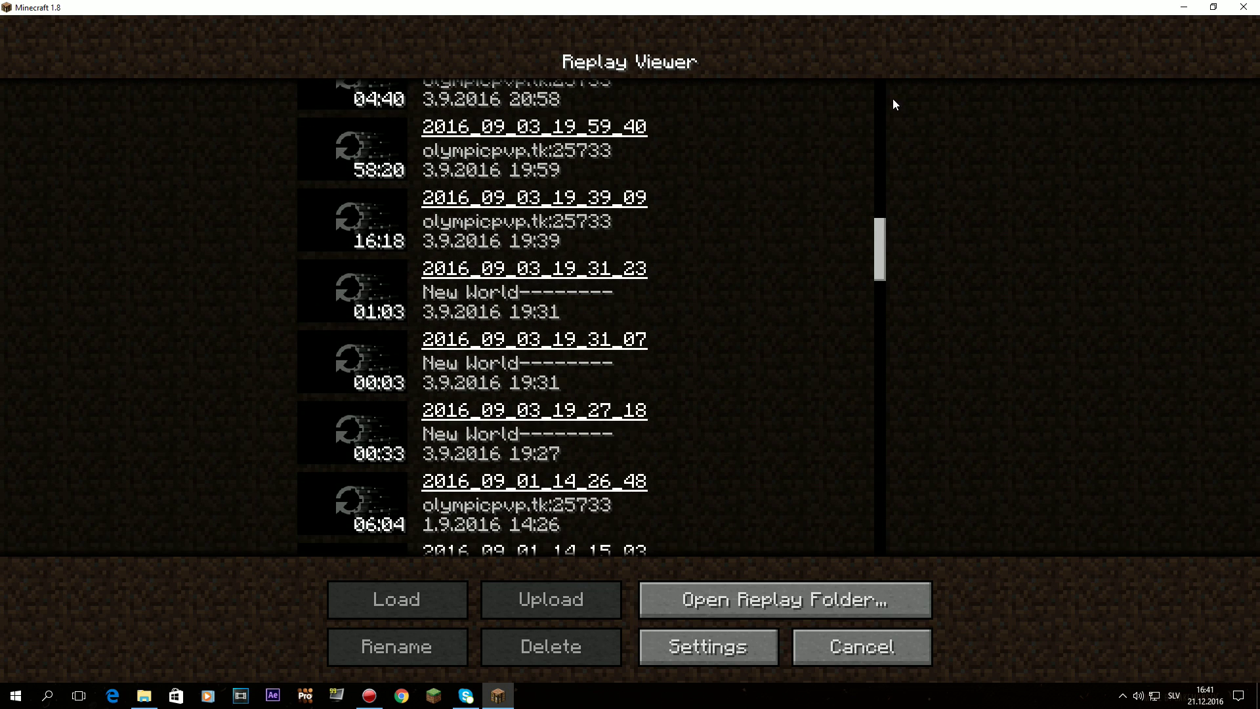
{"action": "left_click", "coordinate": [881, 80]}
{"action": "scroll", "coordinate": [681, 165], "scroll_direction": "down", "scroll_amount": 2}
{"action": "scroll", "coordinate": [682, 166], "scroll_direction": "up", "scroll_amount": 2}
{"action": "scroll", "coordinate": [754, 289], "scroll_direction": "down", "scroll_amount": 7}
{"action": "scroll", "coordinate": [689, 183], "scroll_direction": "up", "scroll_amount": 7}
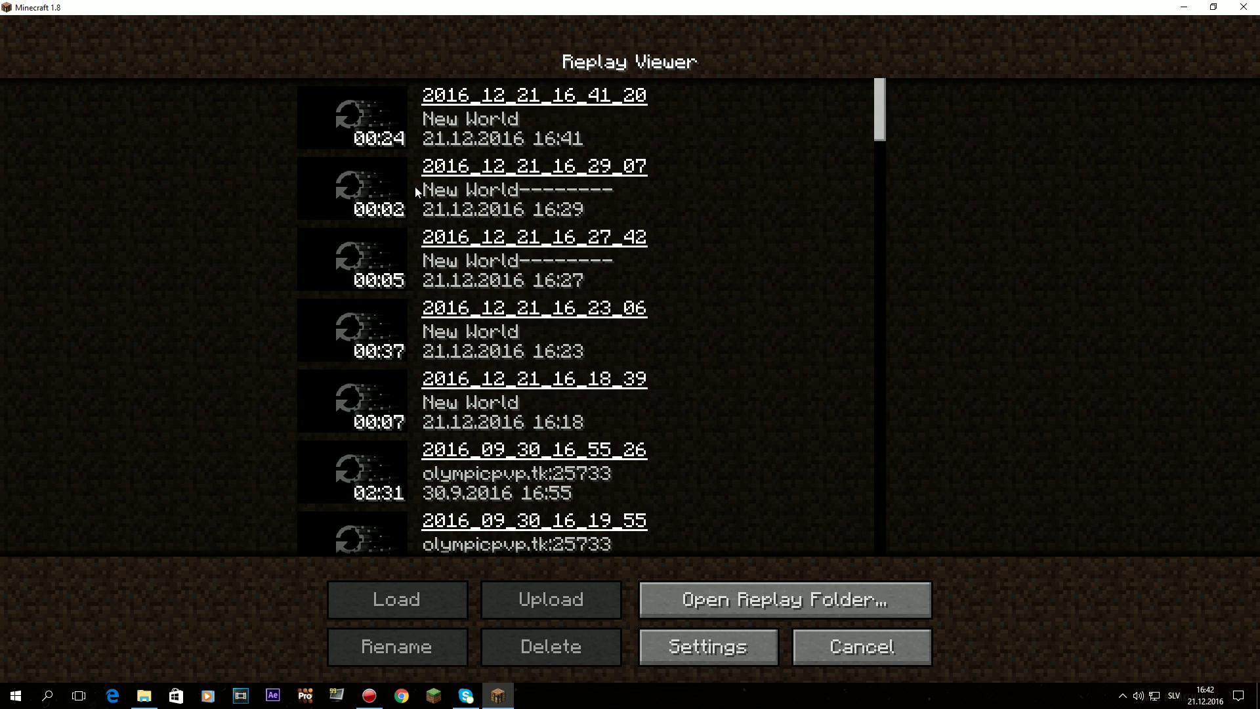
Select the newest replay, 2016_12_21_16_41_20, and load it
{"action": "left_click", "coordinate": [366, 115]}
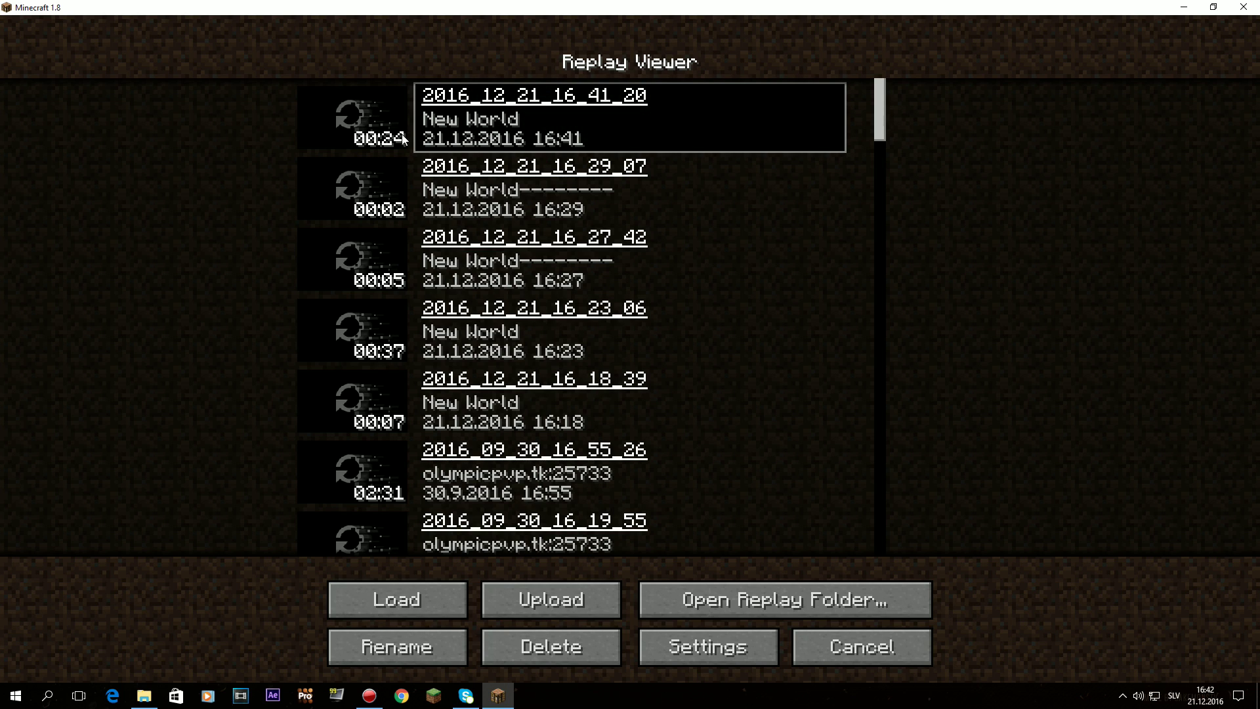
{"action": "left_click", "coordinate": [406, 173]}
{"action": "left_click", "coordinate": [407, 124]}
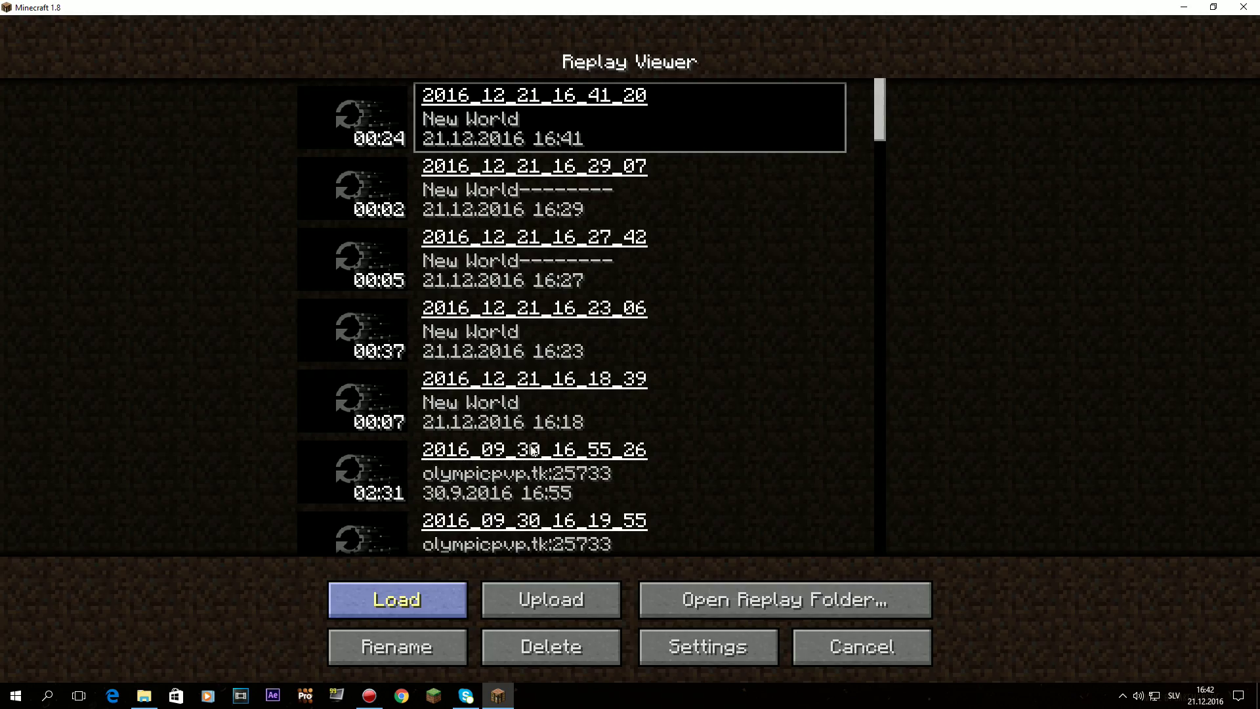
{"action": "left_click", "coordinate": [397, 600]}
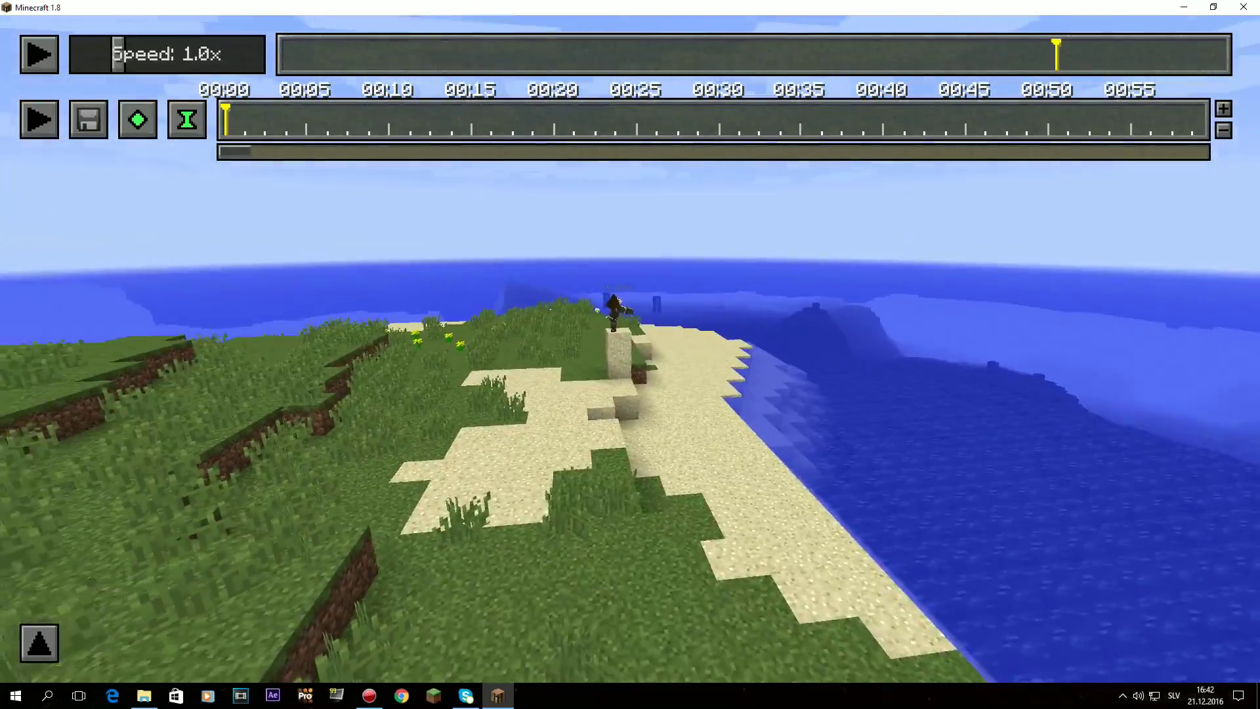
Fly the free camera toward the player, then start, pause and resume replay playback
{"action": "key", "text": "w"}
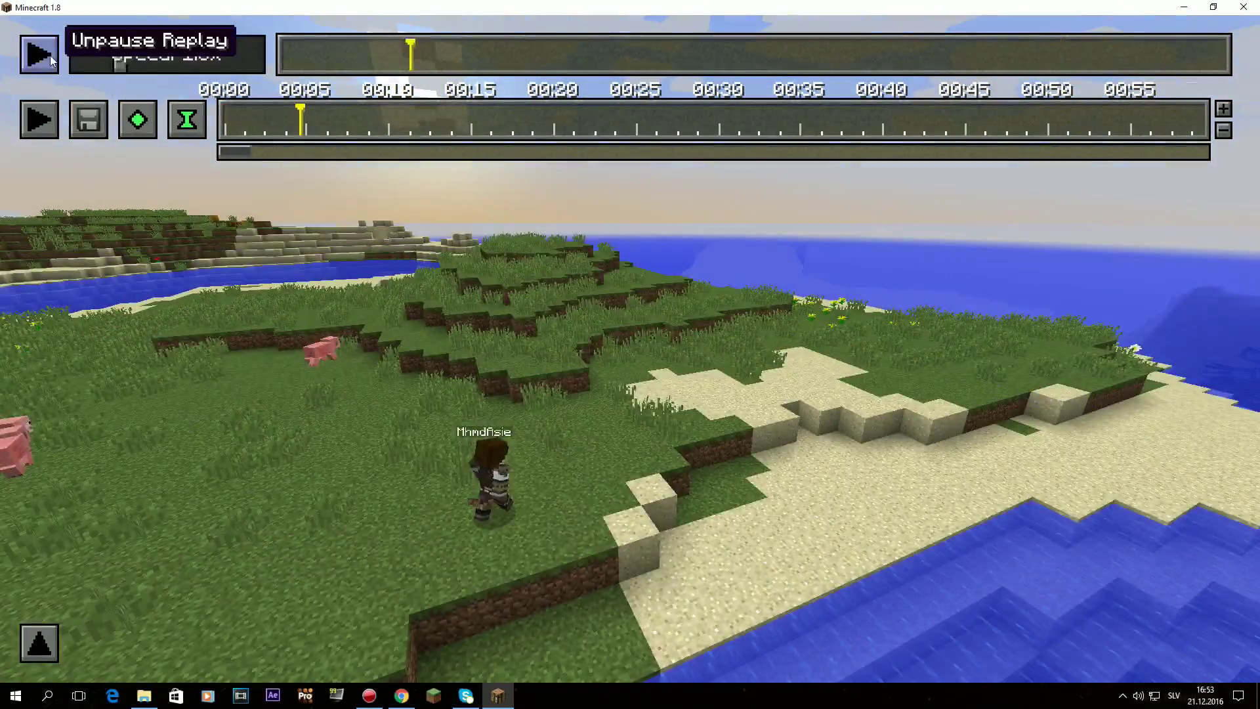
{"action": "left_click", "coordinate": [39, 53]}
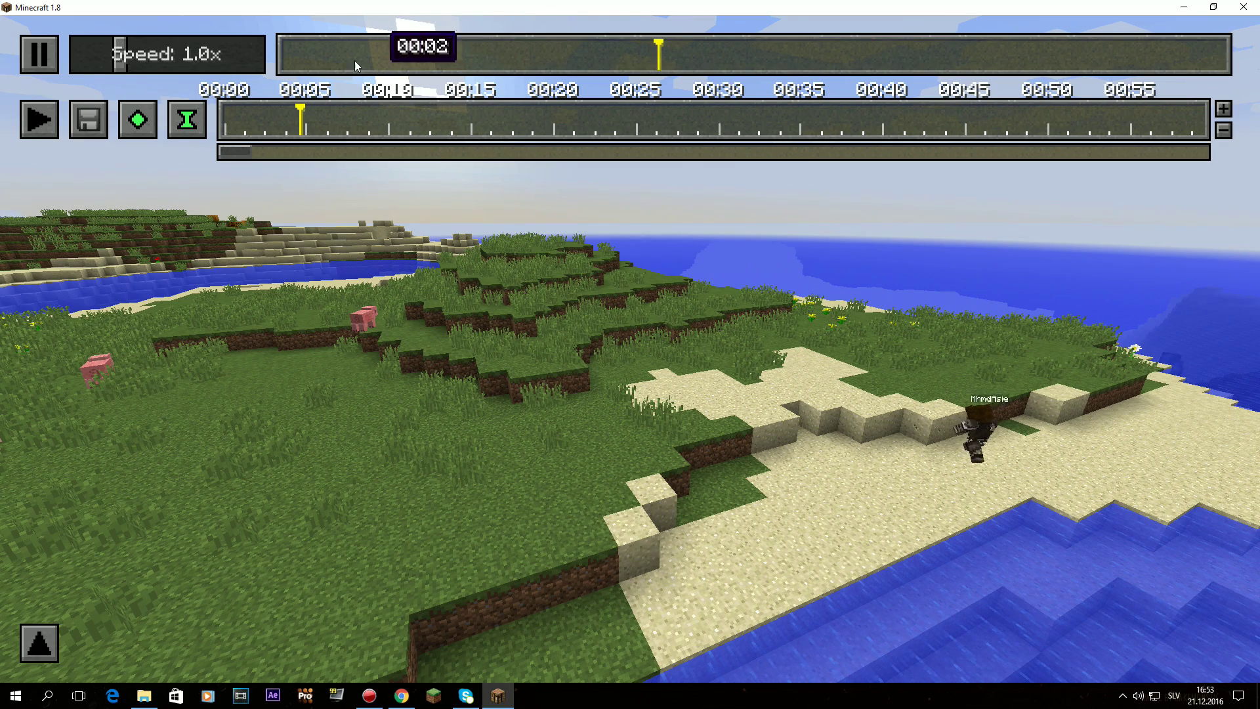
{"action": "left_click", "coordinate": [39, 58]}
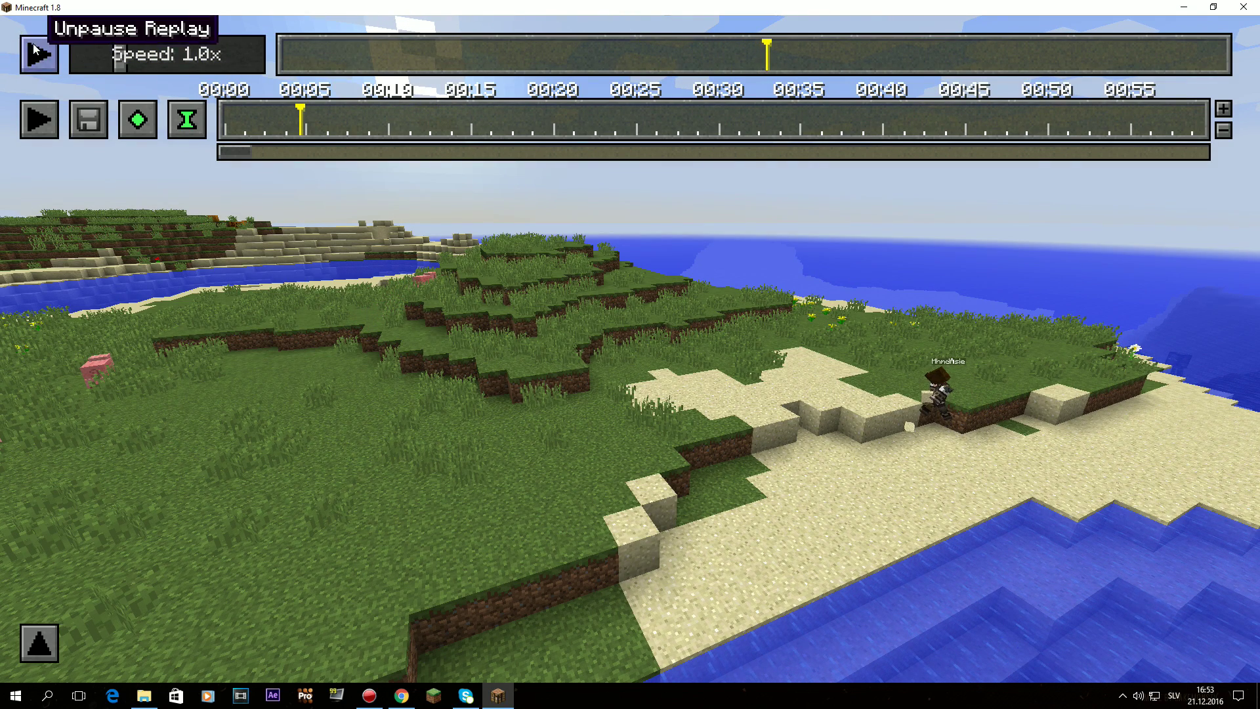
{"action": "left_click", "coordinate": [35, 51]}
{"action": "left_click", "coordinate": [41, 53]}
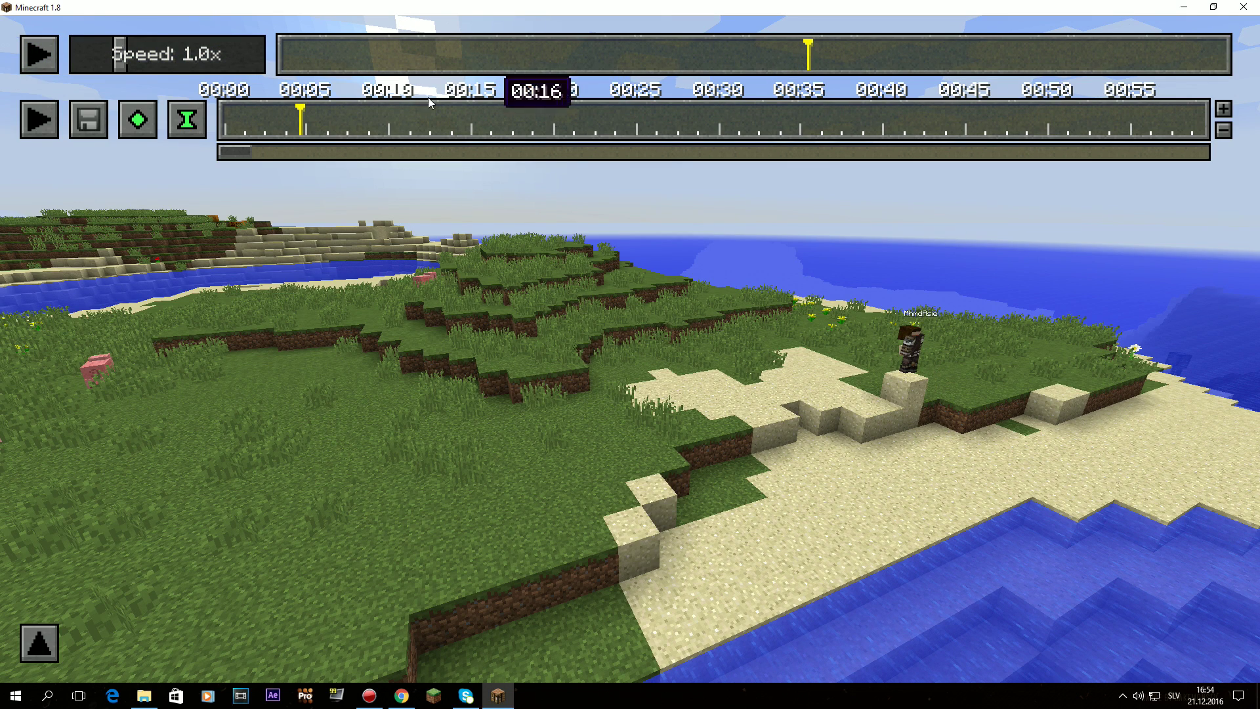
{"action": "left_click", "coordinate": [41, 55]}
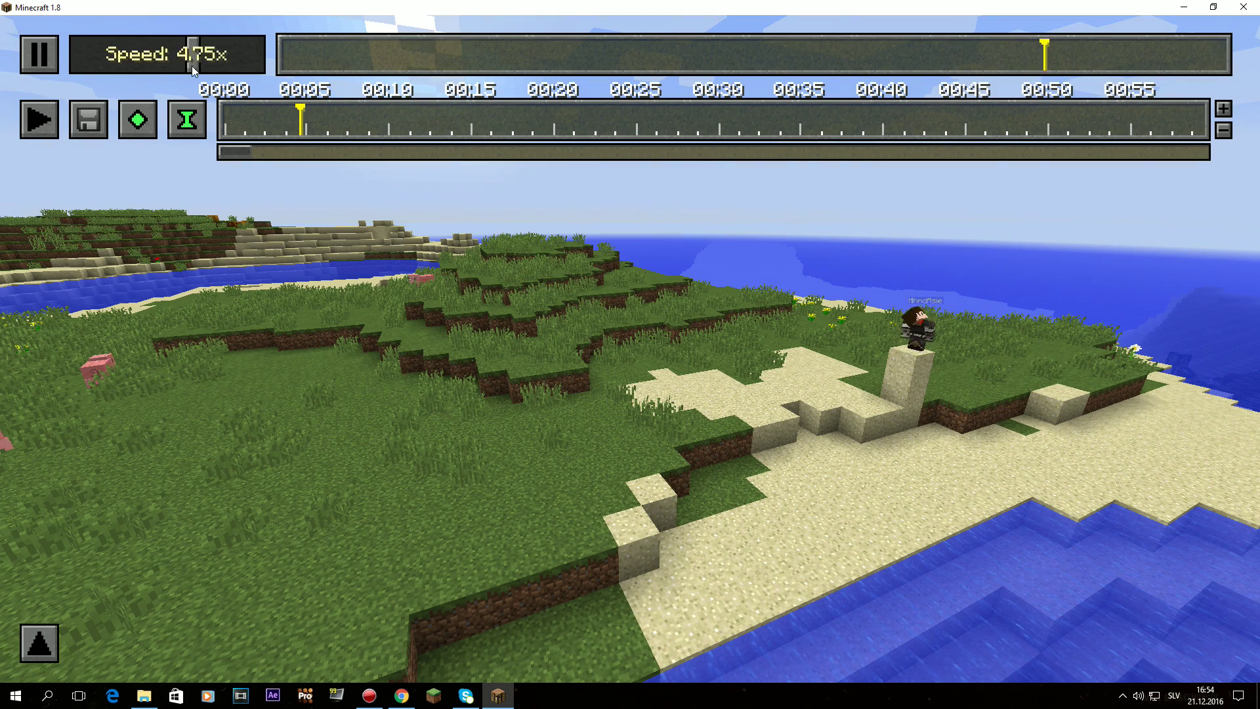
Raise playback speed to 0.7x, pause, then jump near the end and back to 00:04
{"action": "left_click_drag", "start_coordinate": [88, 59], "coordinate": [104, 62]}
{"action": "key", "text": "p"}
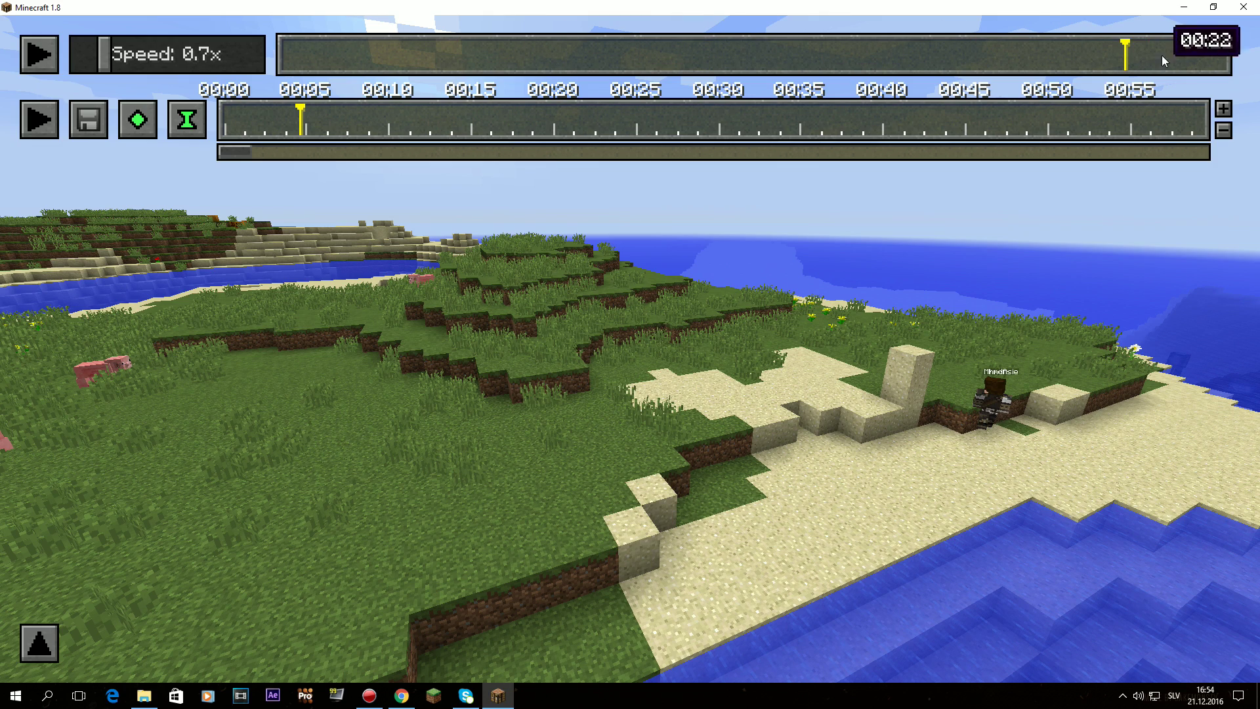
{"action": "left_click", "coordinate": [1187, 57]}
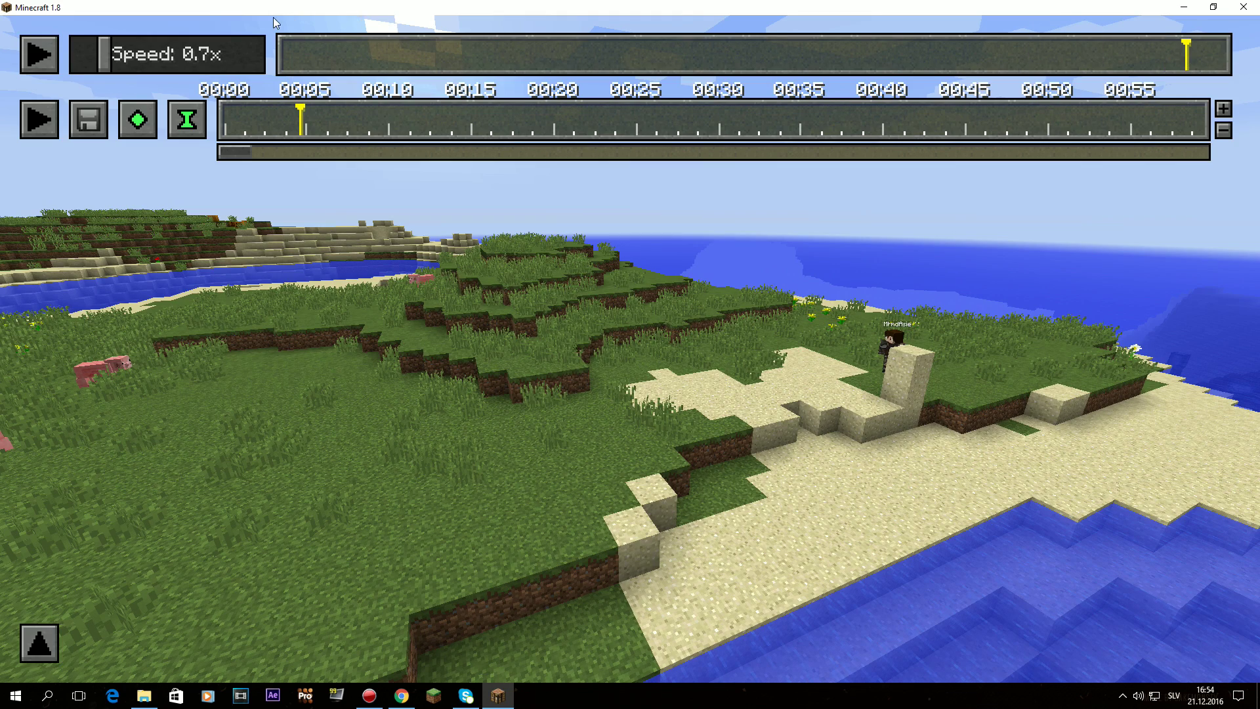
{"action": "left_click", "coordinate": [473, 58]}
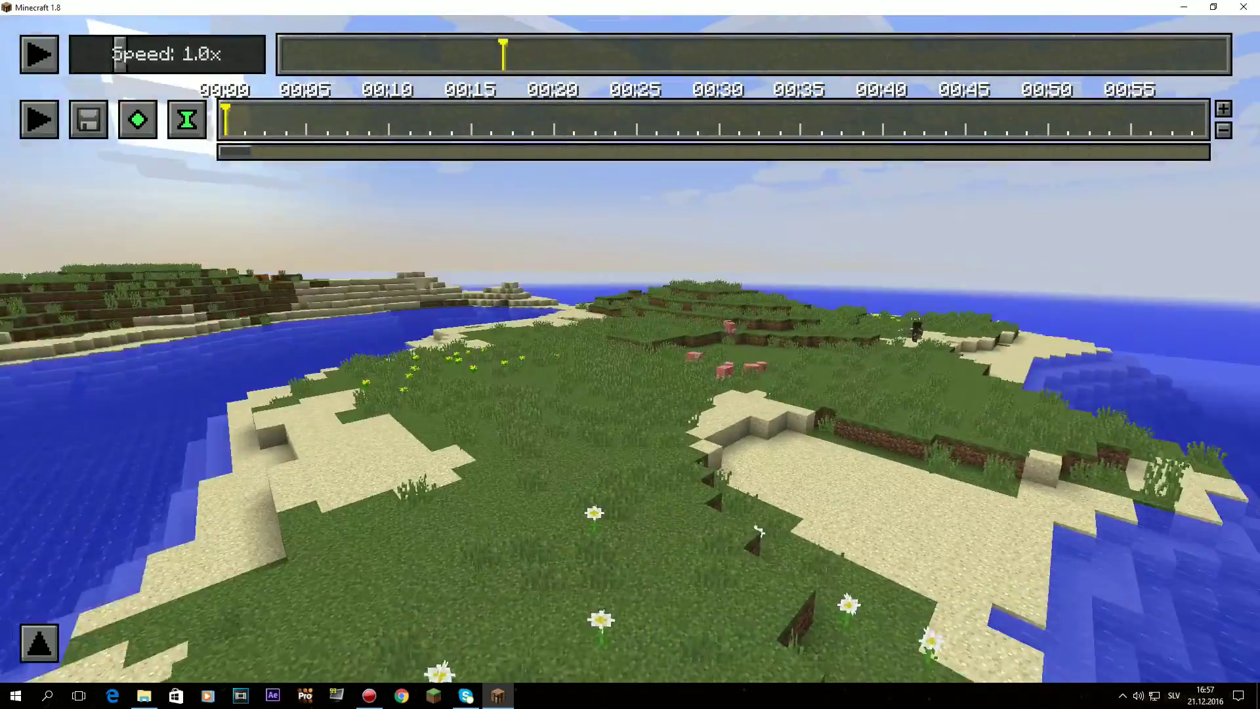
Fly the camera over the hills toward the pigs and shore, then reposition the timeline cursor
{"action": "key", "text": "w"}
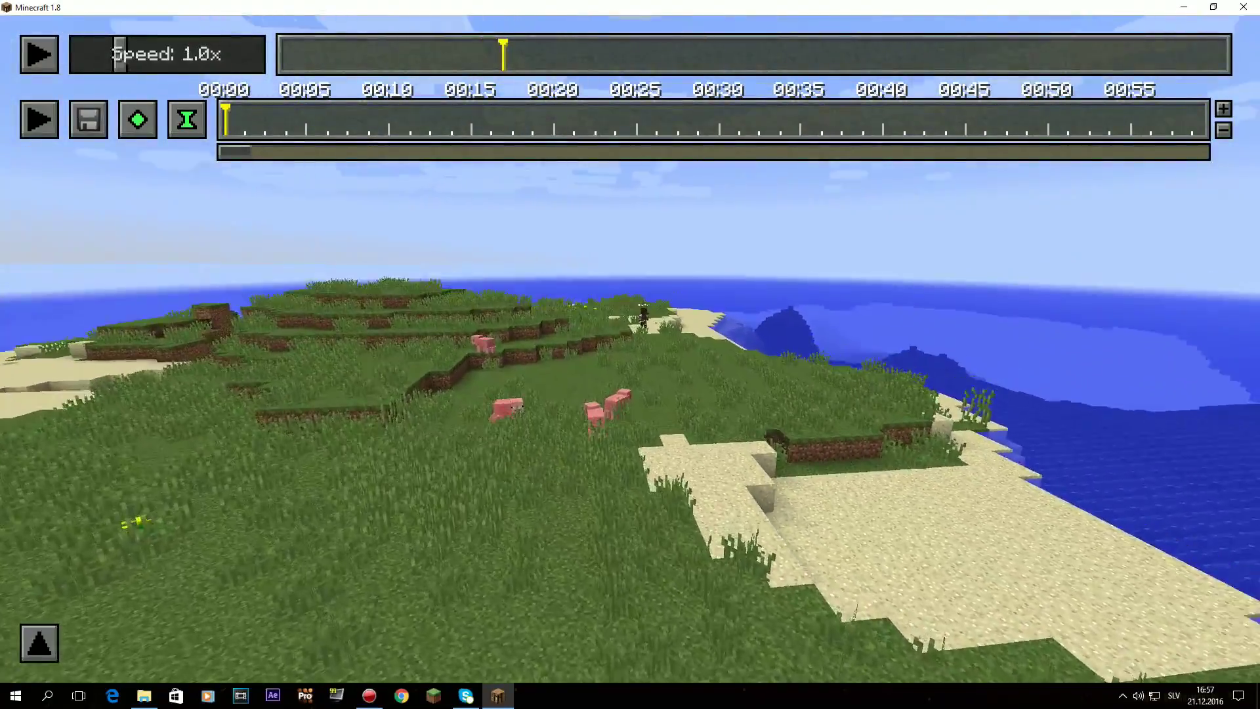
{"action": "key", "text": "w"}
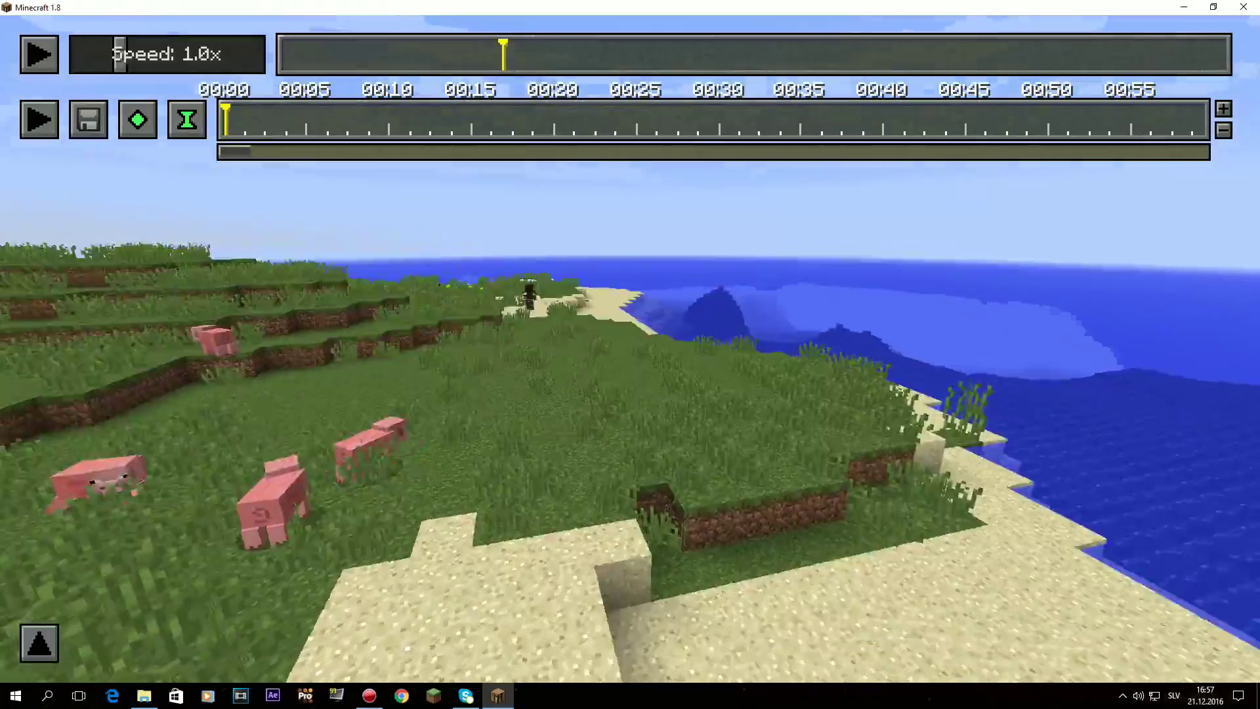
{"action": "key", "text": "w"}
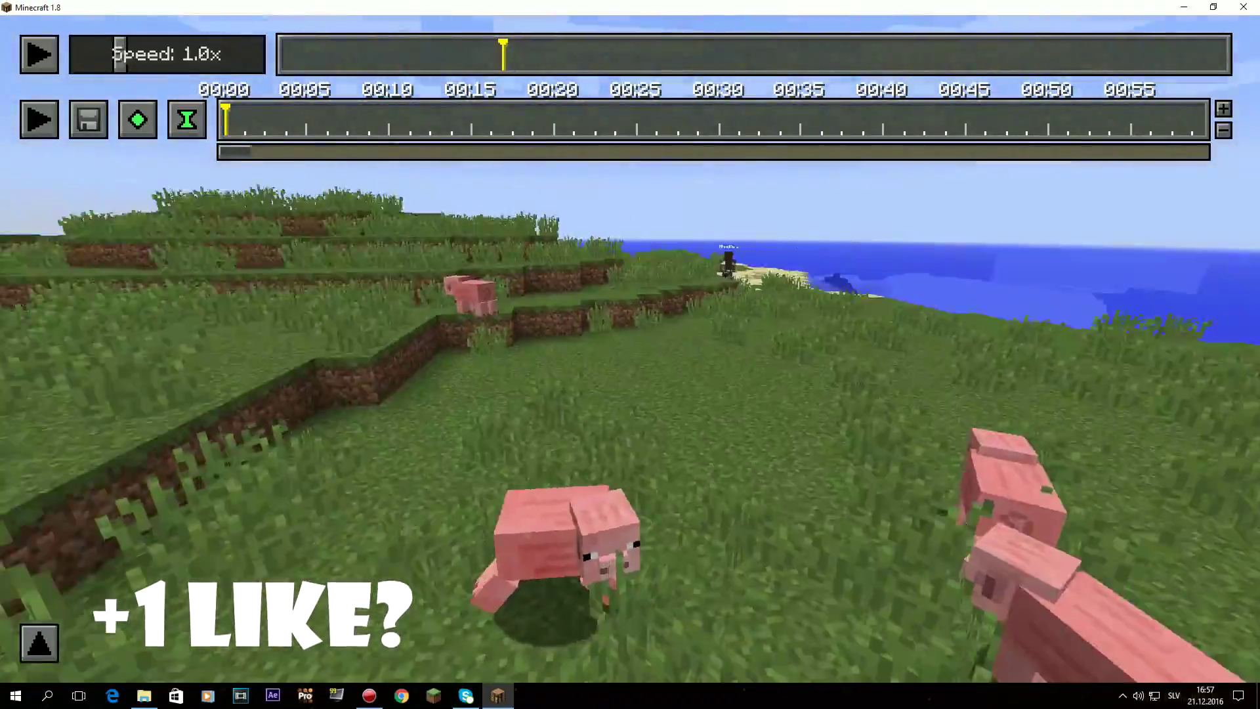
{"action": "key", "text": "w"}
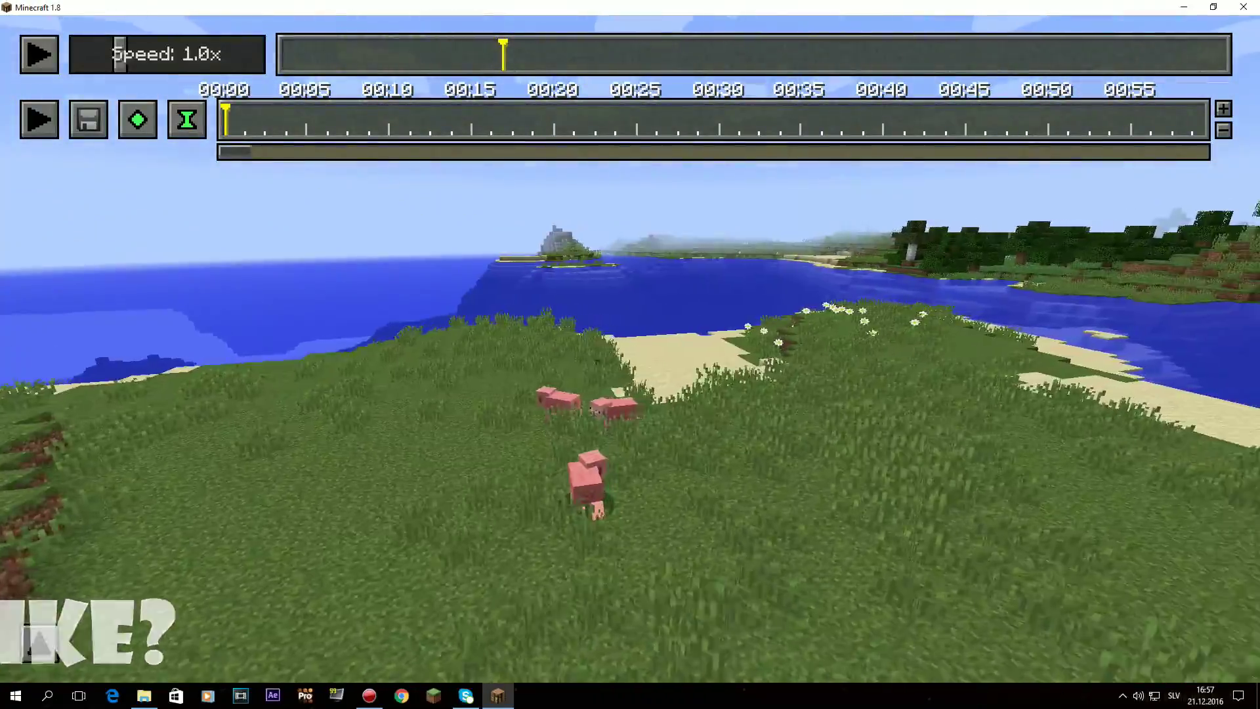
{"action": "key", "text": "w"}
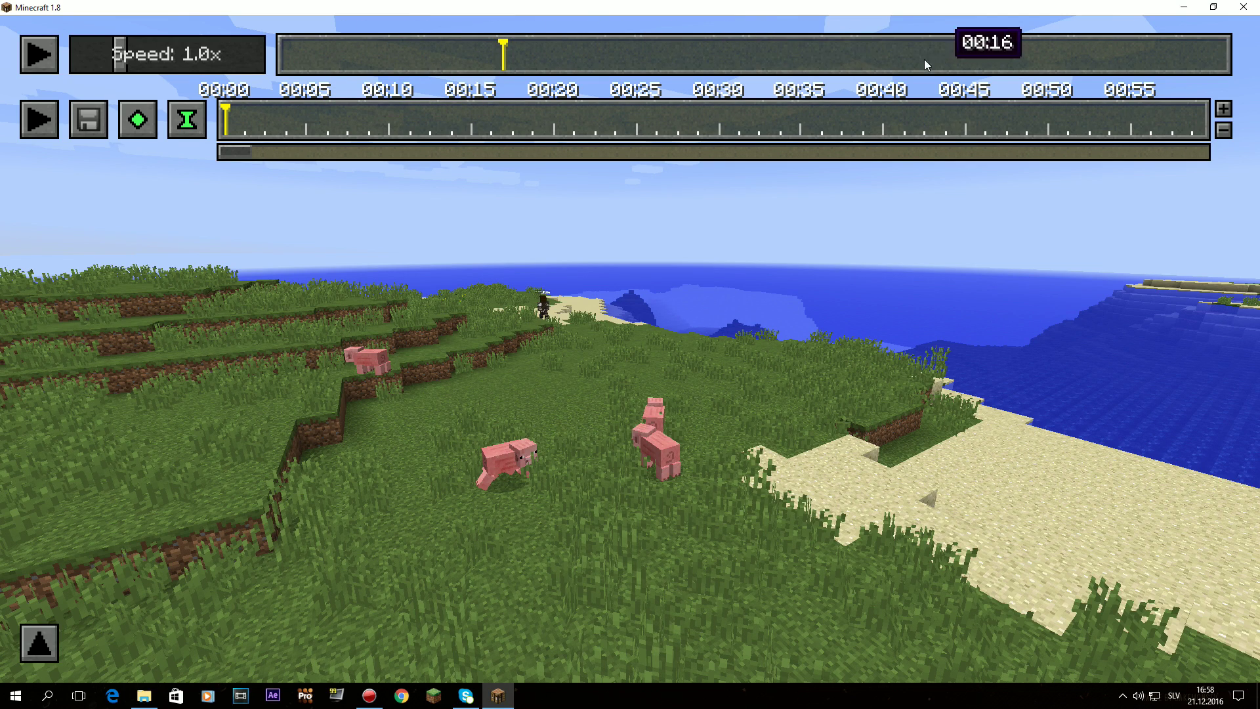
{"action": "left_click", "coordinate": [226, 124]}
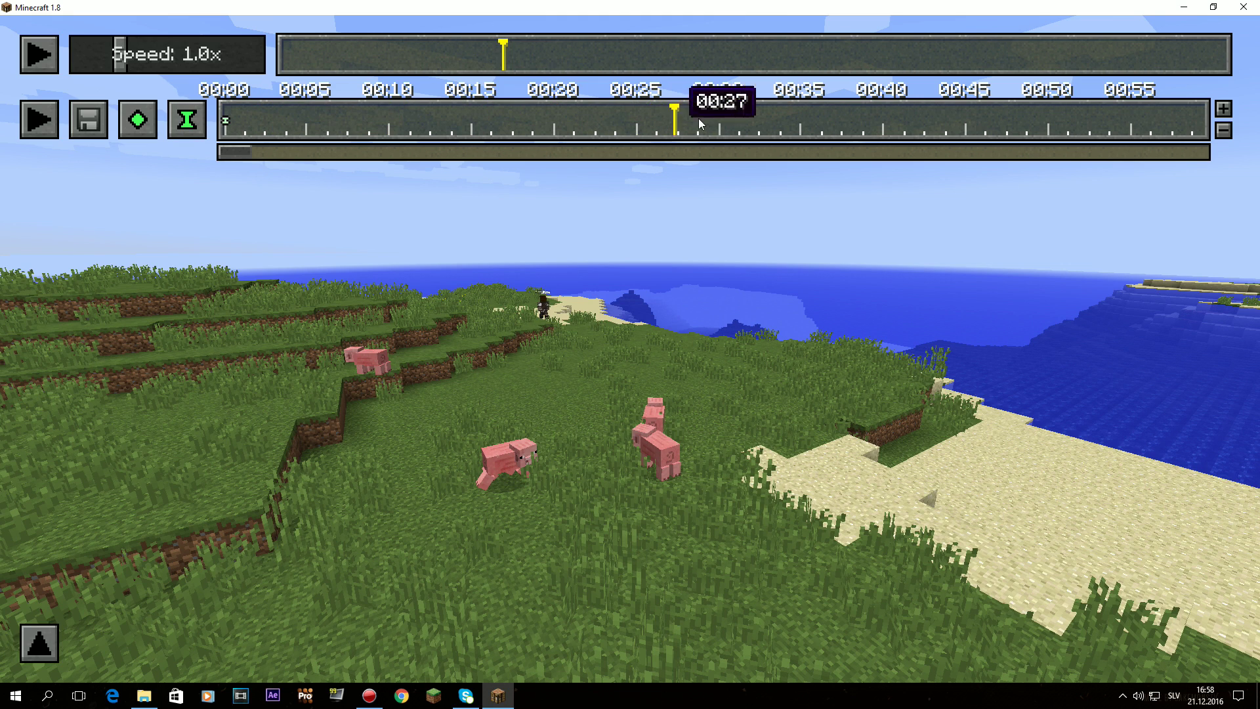
Add a time keyframe at the cursor, then a position keyframe at 00:00
{"action": "left_click", "coordinate": [185, 118]}
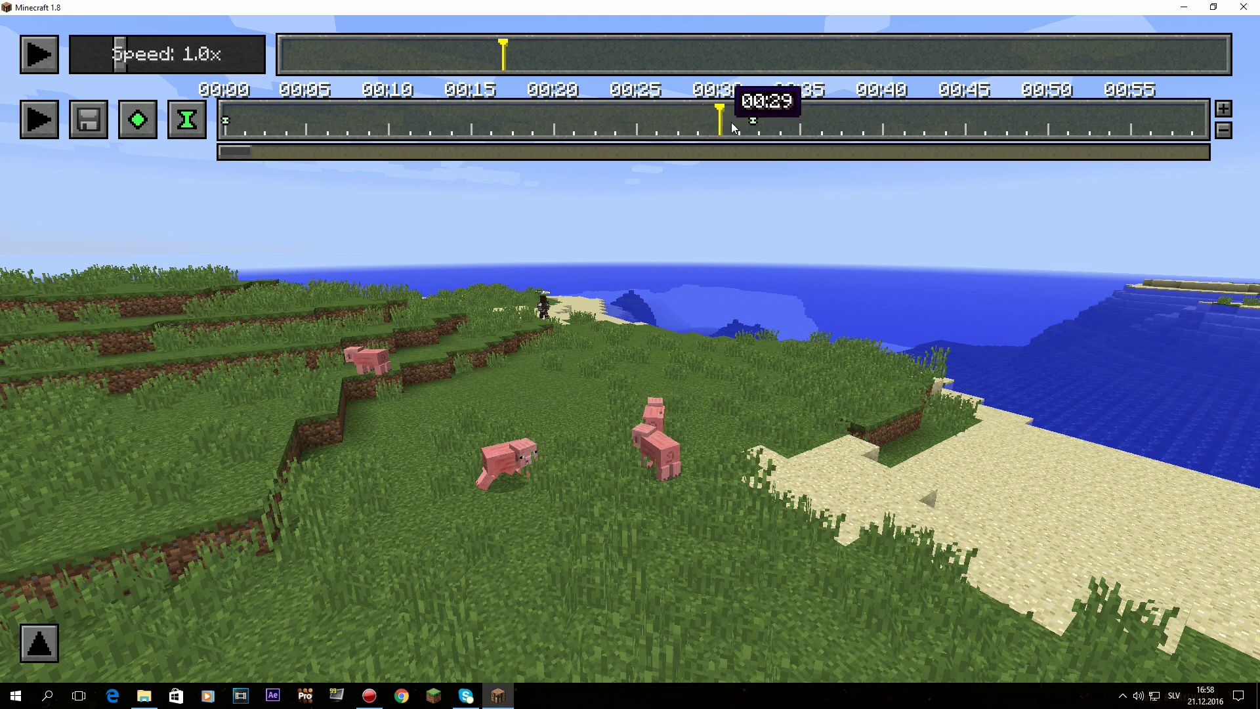
{"action": "left_click", "coordinate": [279, 125]}
{"action": "left_click_drag", "start_coordinate": [214, 112], "coordinate": [210, 113]}
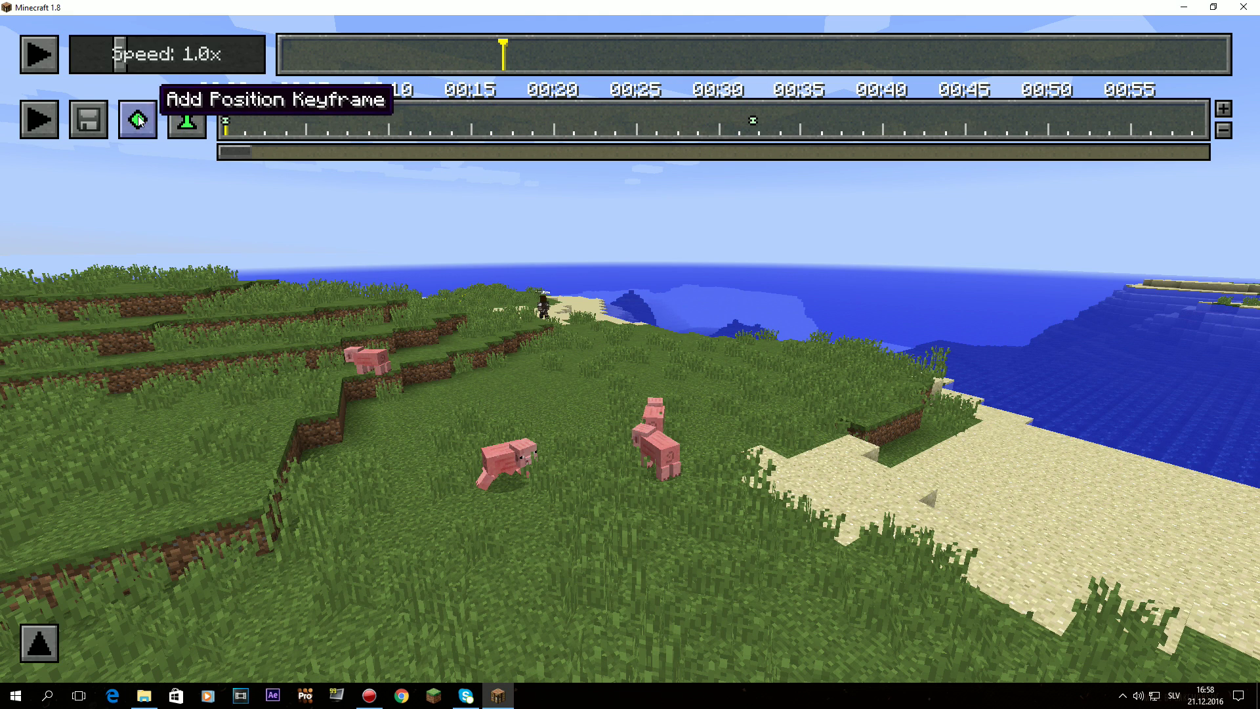
{"action": "left_click", "coordinate": [140, 121]}
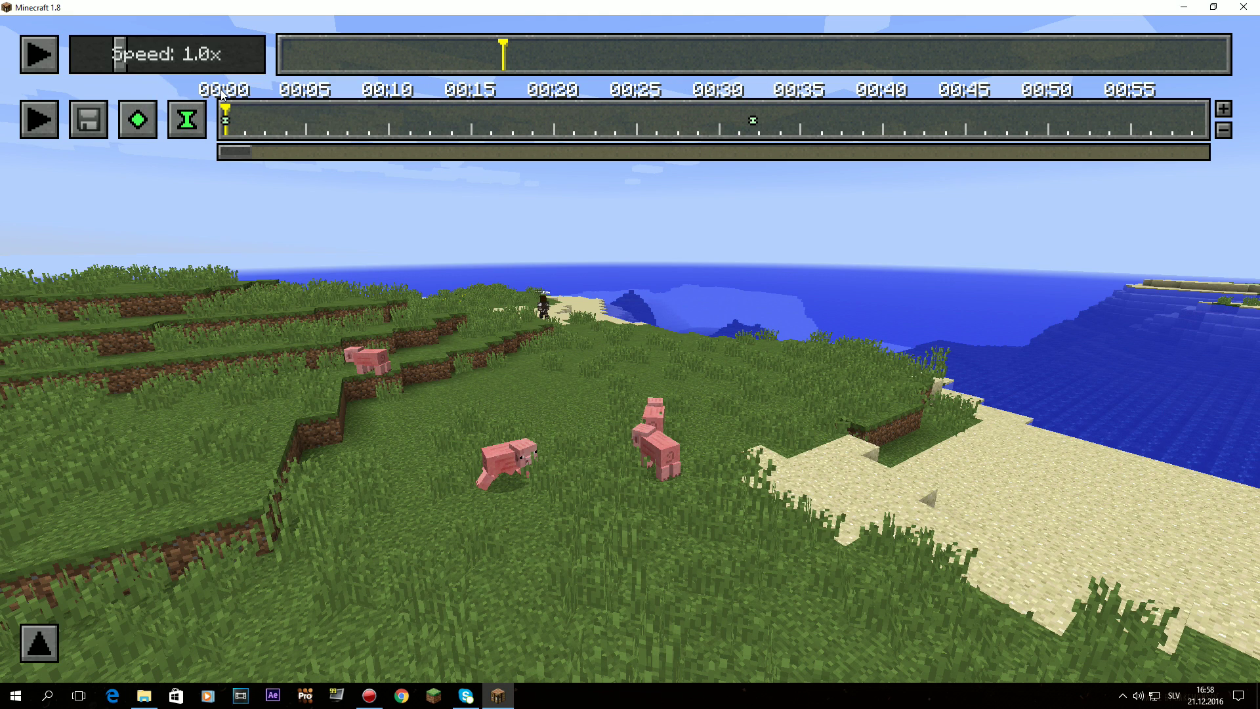
Fly the camera past the pigs across the terrain and turn it toward the river
{"action": "key", "text": "w"}
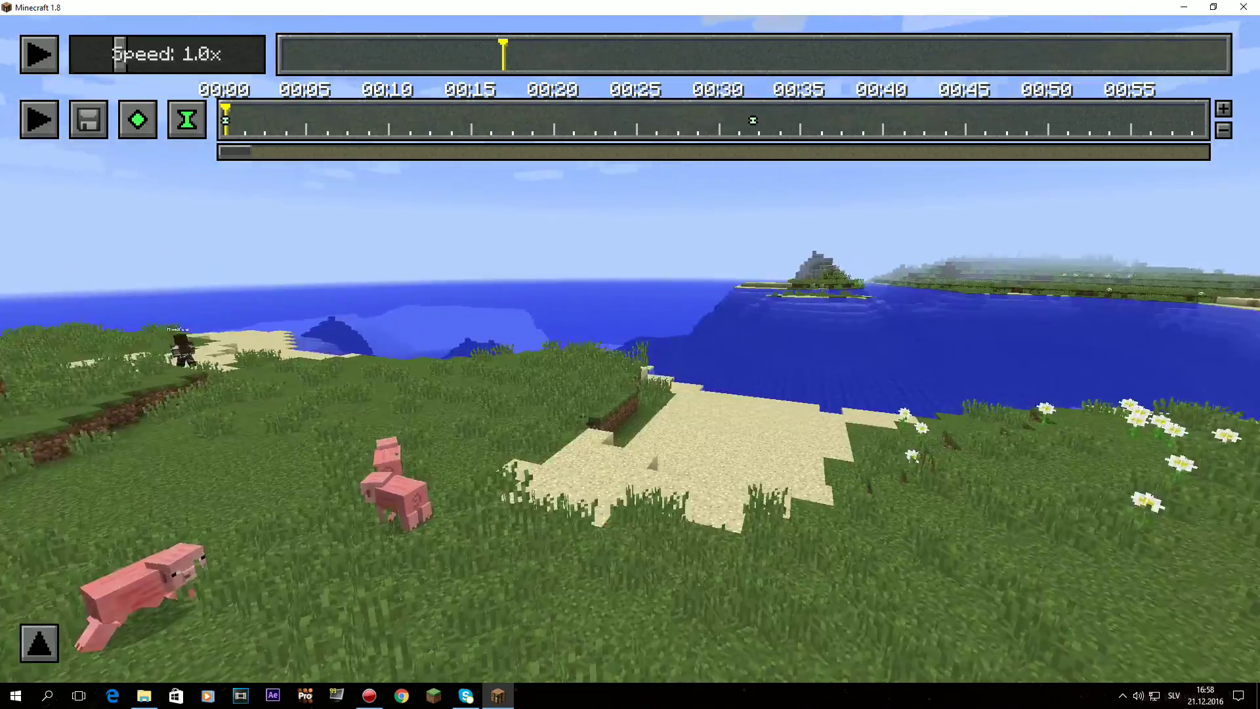
{"action": "key", "text": "w"}
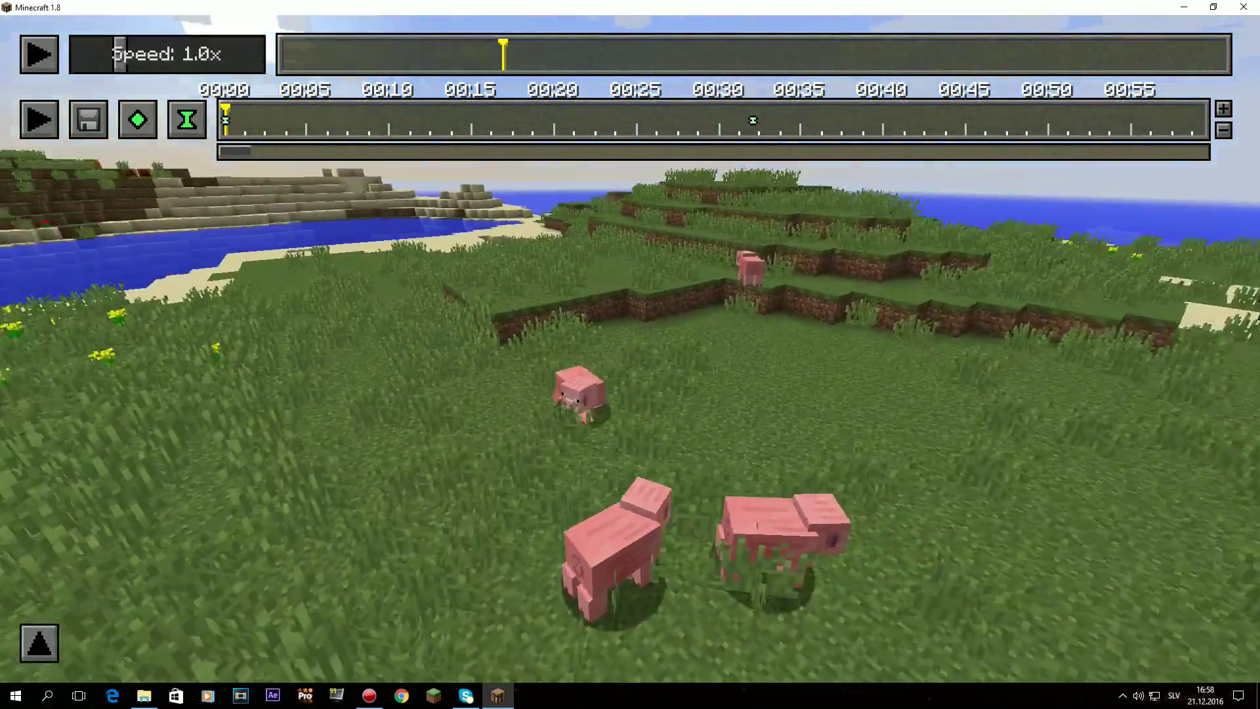
{"action": "key", "text": "s"}
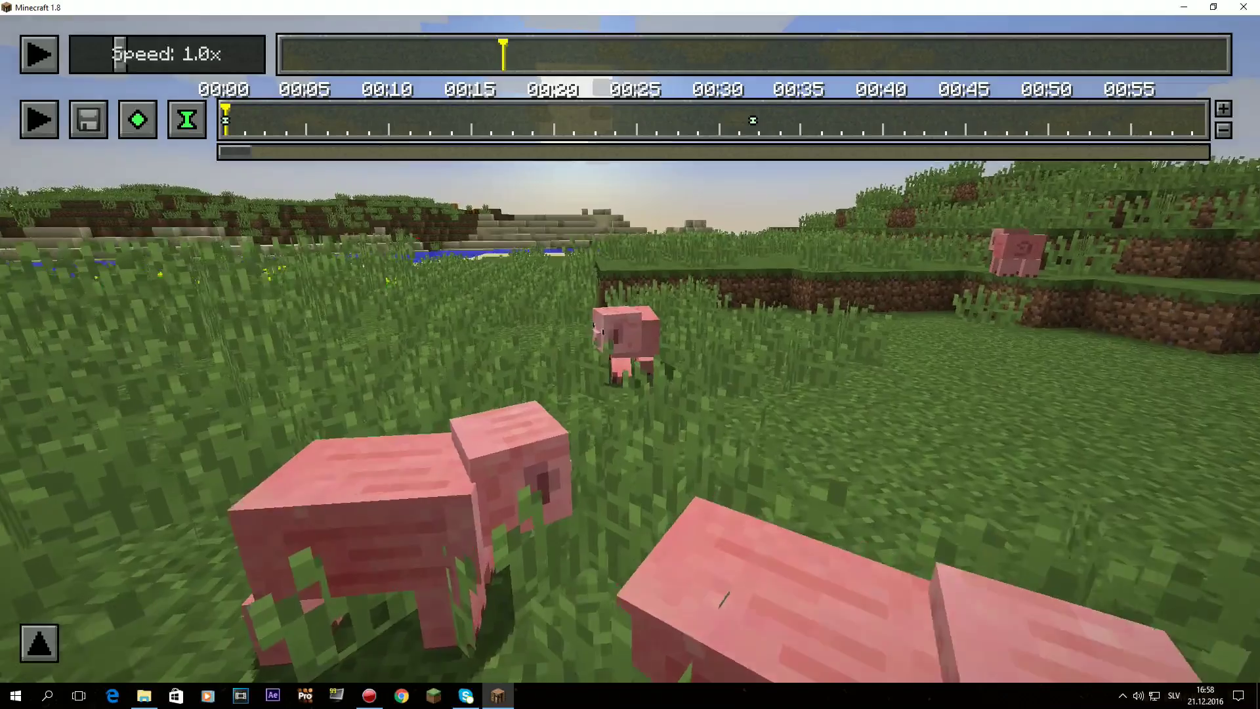
{"action": "key", "text": "s"}
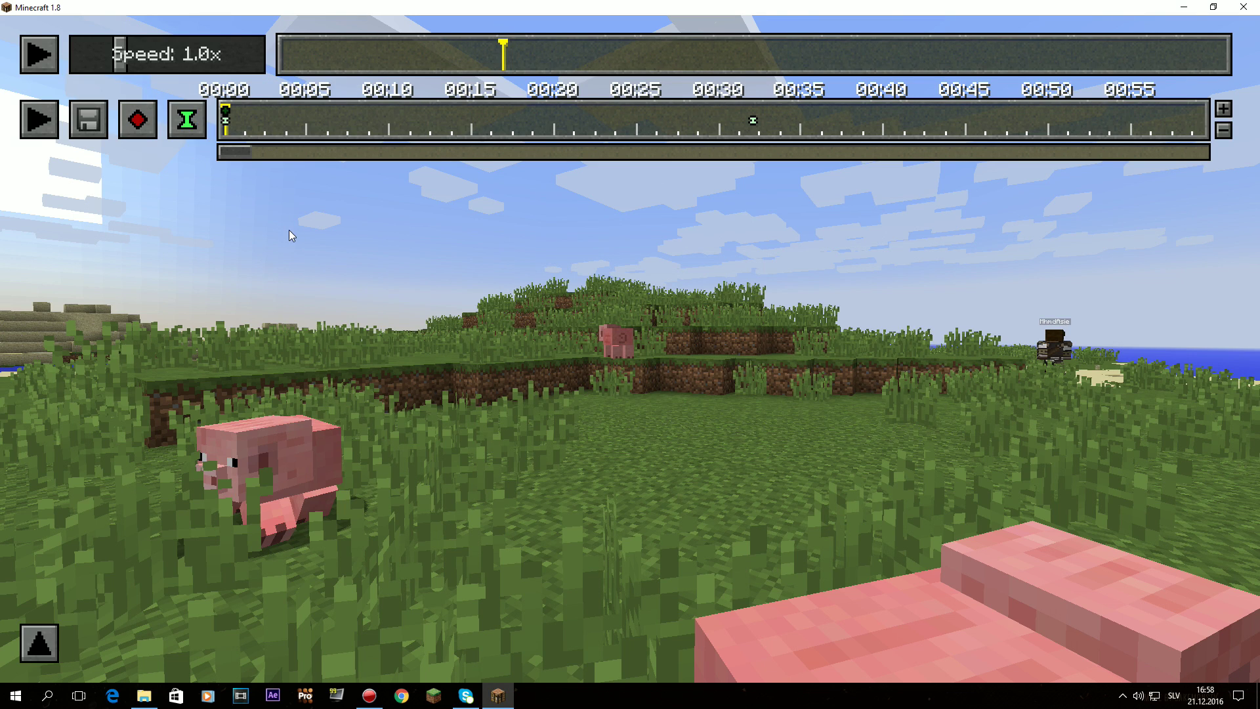
{"action": "key", "text": "w"}
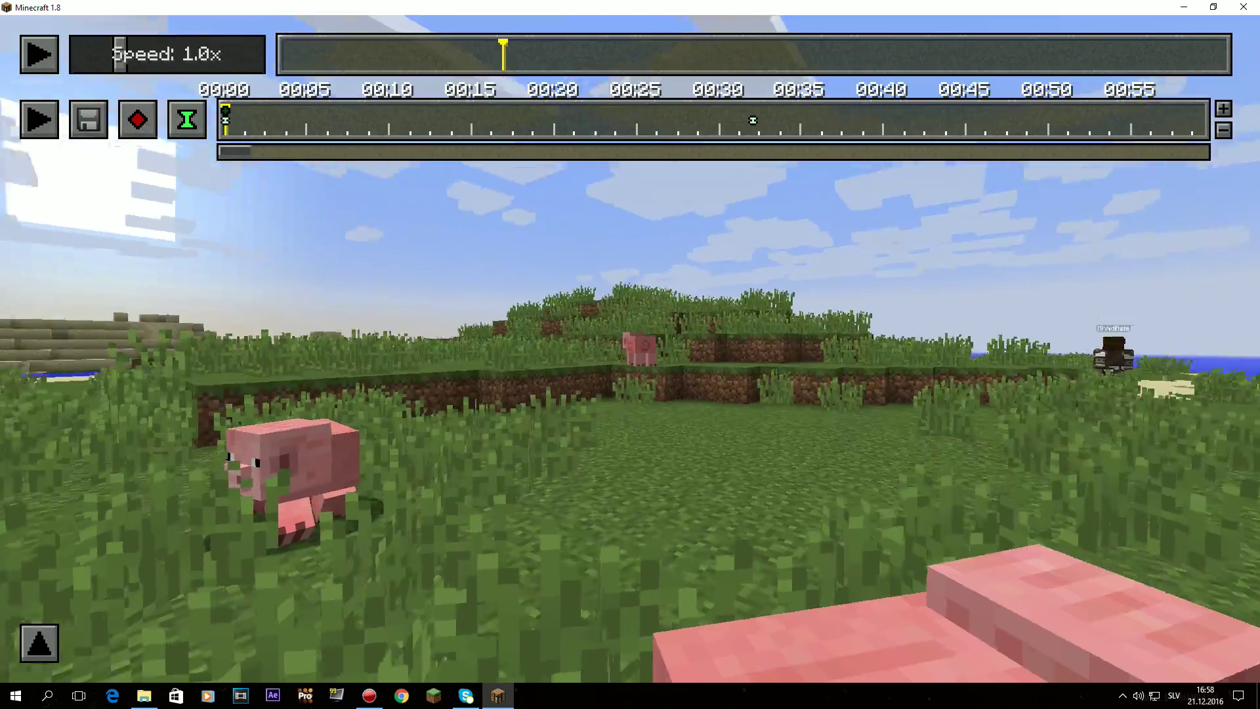
{"action": "key", "text": "w"}
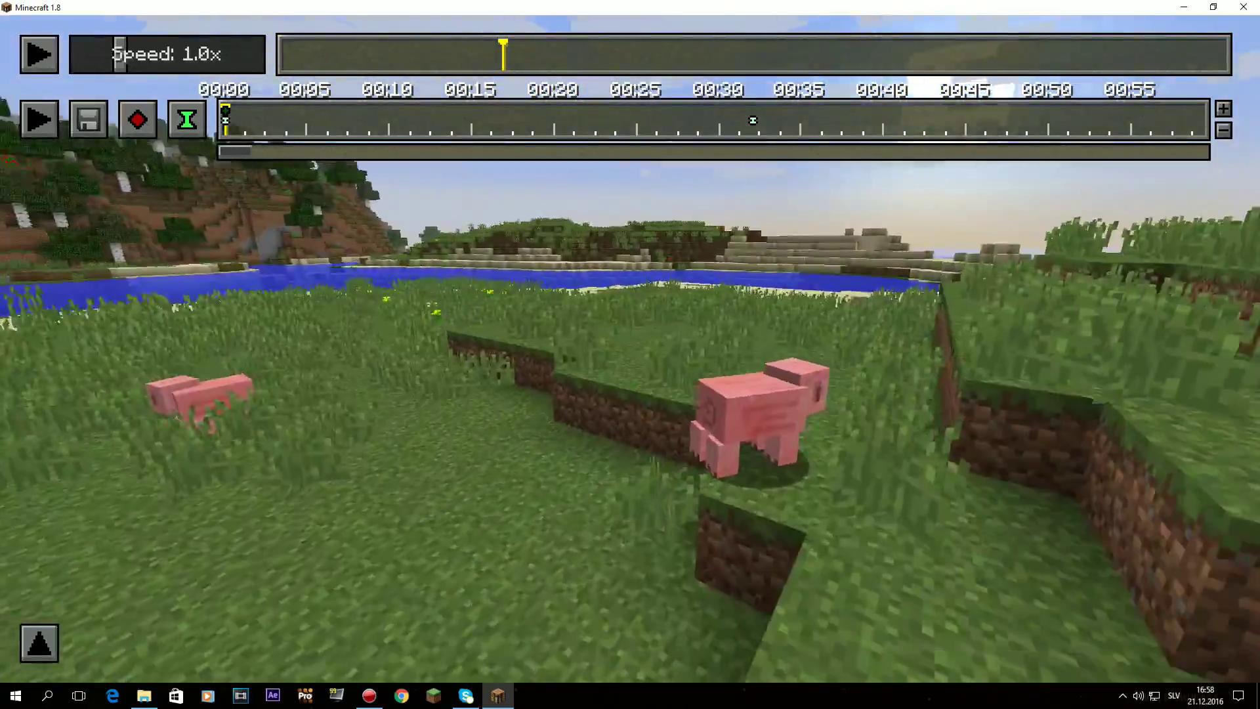
{"action": "key", "text": "s"}
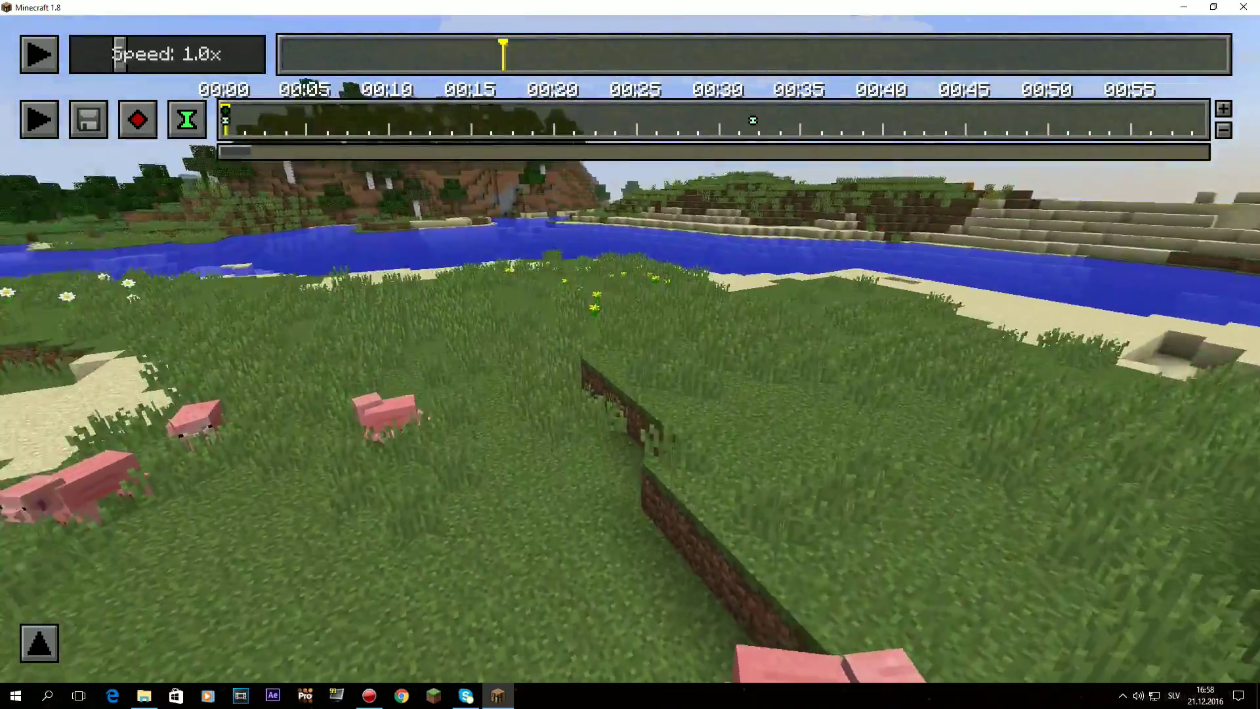